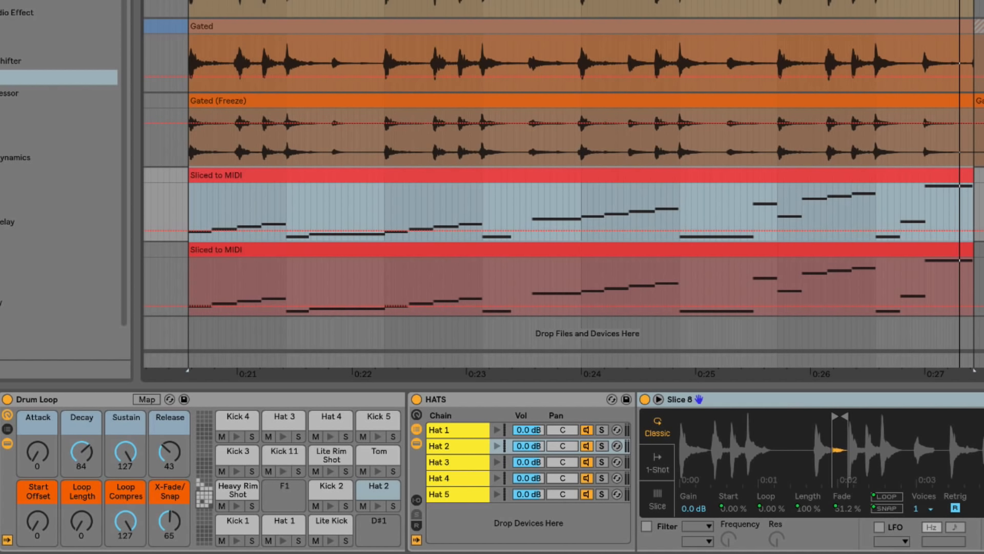
Show the Drum Loop rack's chain list, open the HATS nested rack and audition Hat 1 through Hat 5.
click(8, 428)
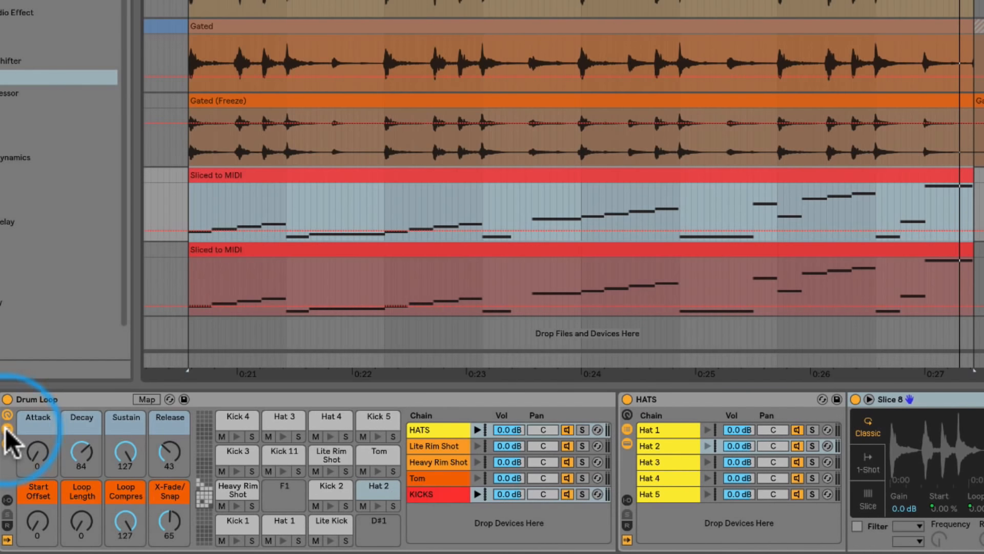
click(438, 430)
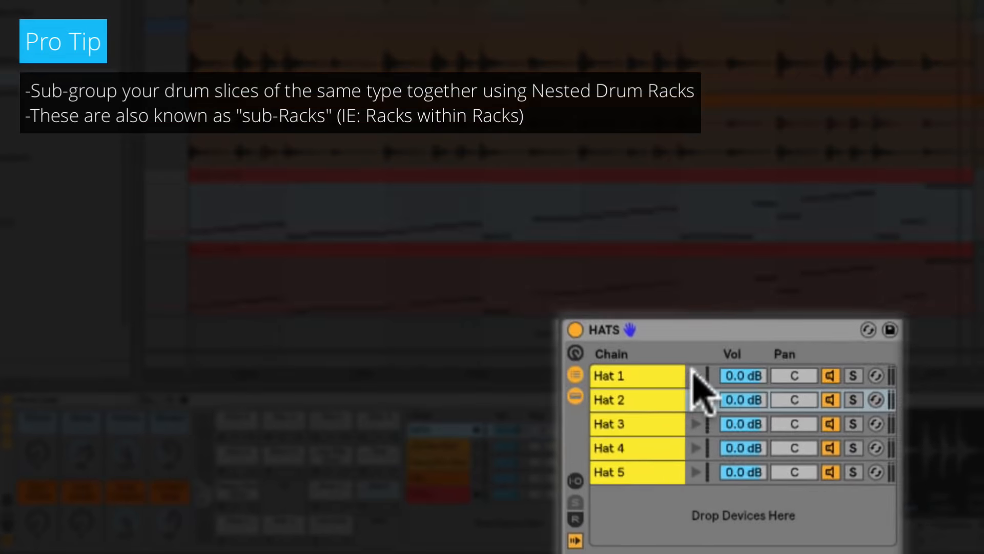
click(696, 375)
click(696, 398)
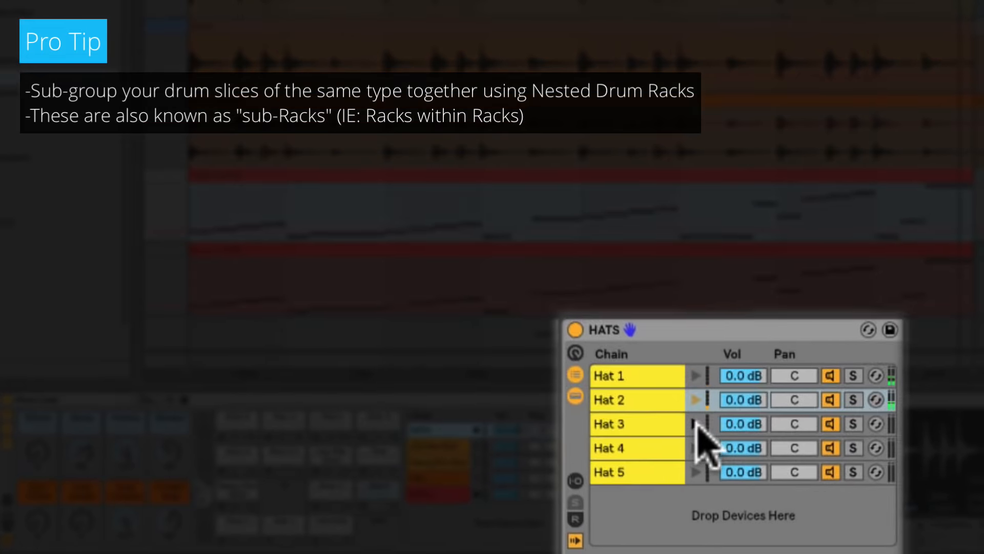
click(696, 423)
click(697, 447)
click(697, 471)
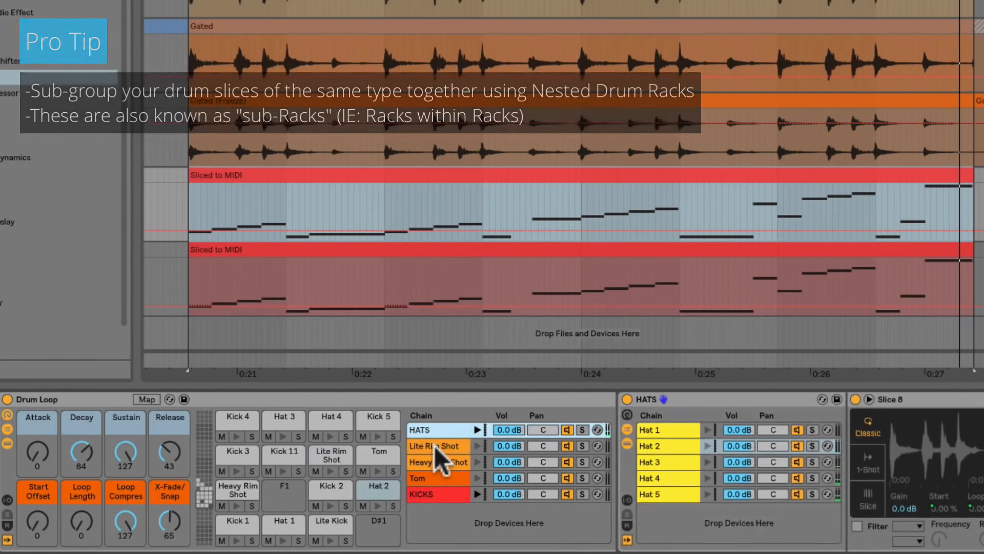
Look through the Lite Rim Shot, Heavy Rim Shot, Tom and KICKS chains of the Drum Loop rack.
click(434, 460)
click(435, 445)
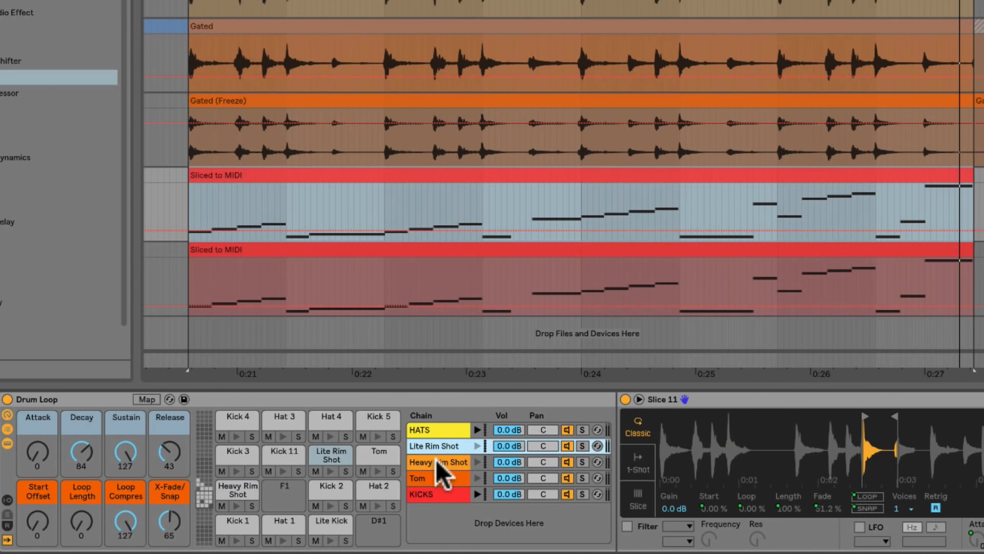
click(436, 459)
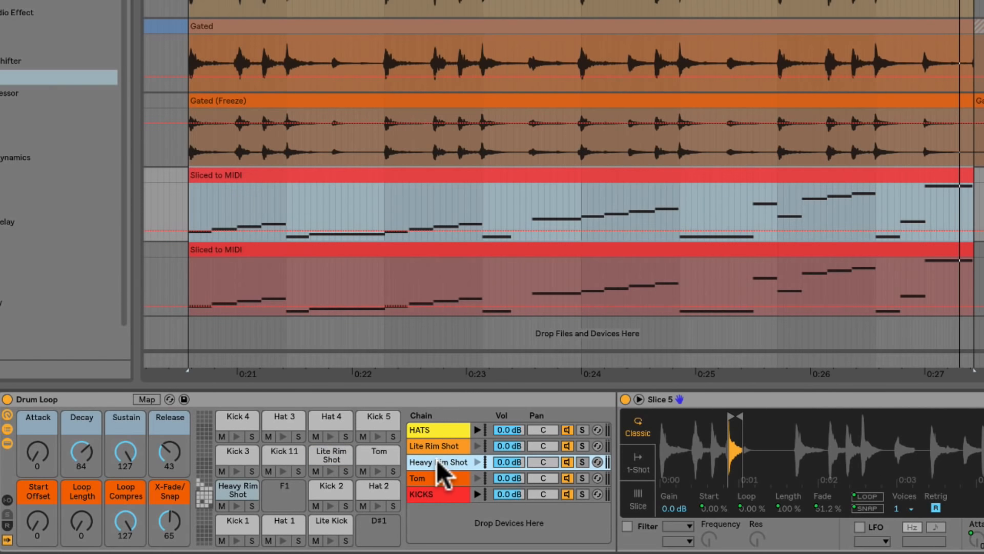
click(440, 448)
click(439, 460)
click(435, 479)
click(428, 496)
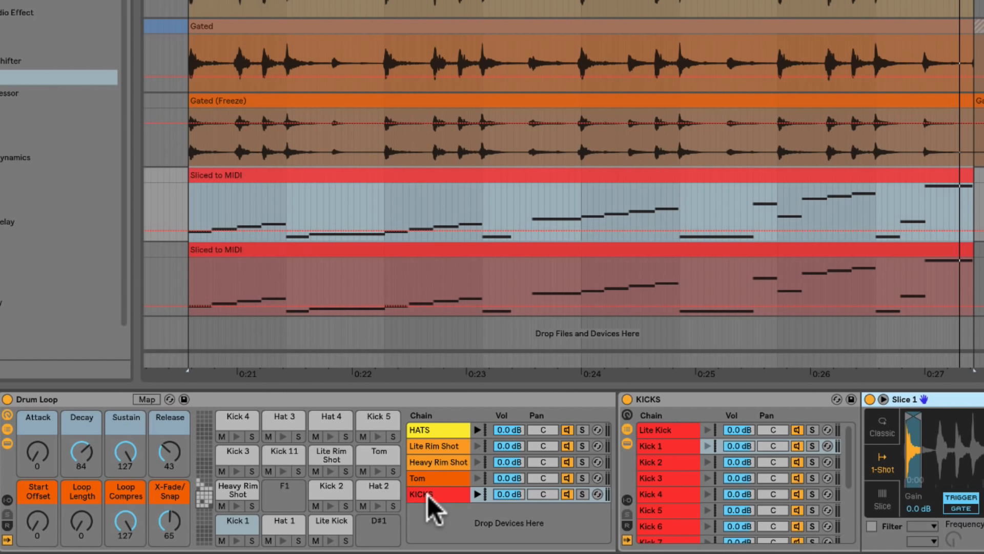
Group the Lite Rim Shot and Heavy Rim Shot chains into a nested Drum Rack.
click(439, 445)
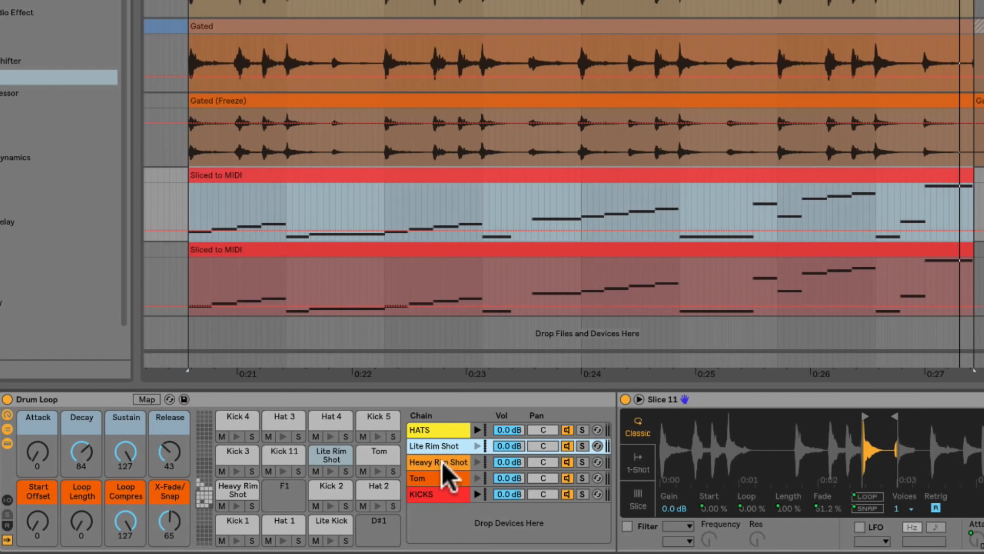
shift+click(442, 463)
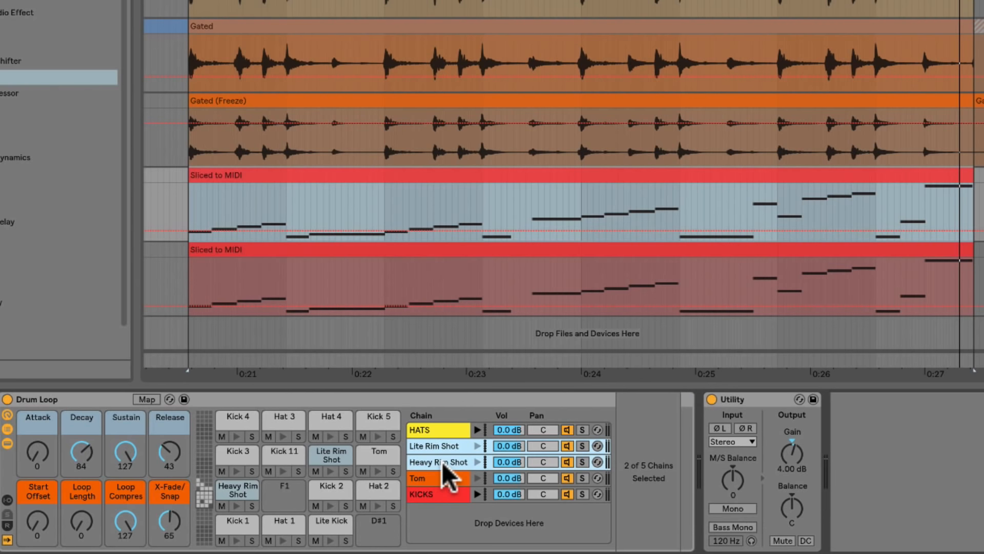
right_click(442, 463)
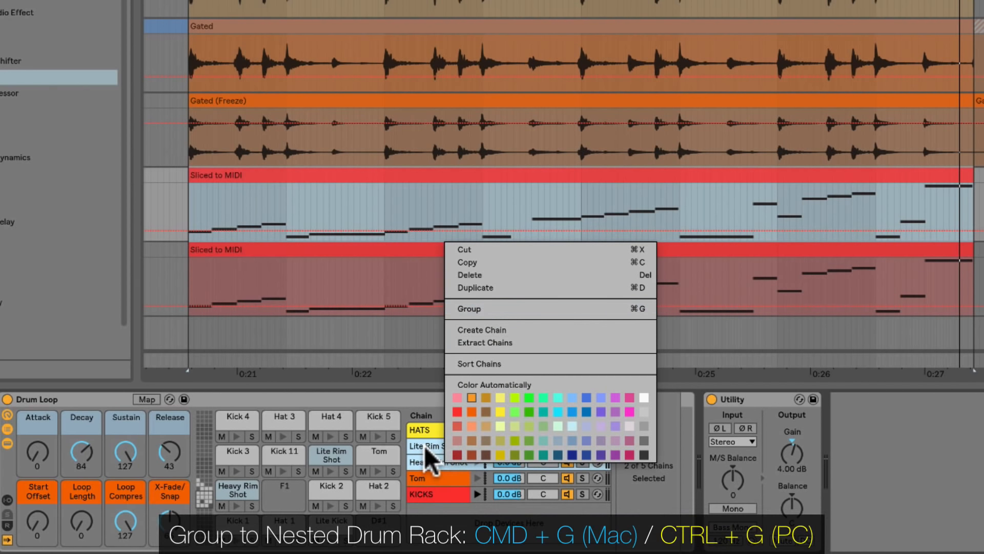
click(628, 305)
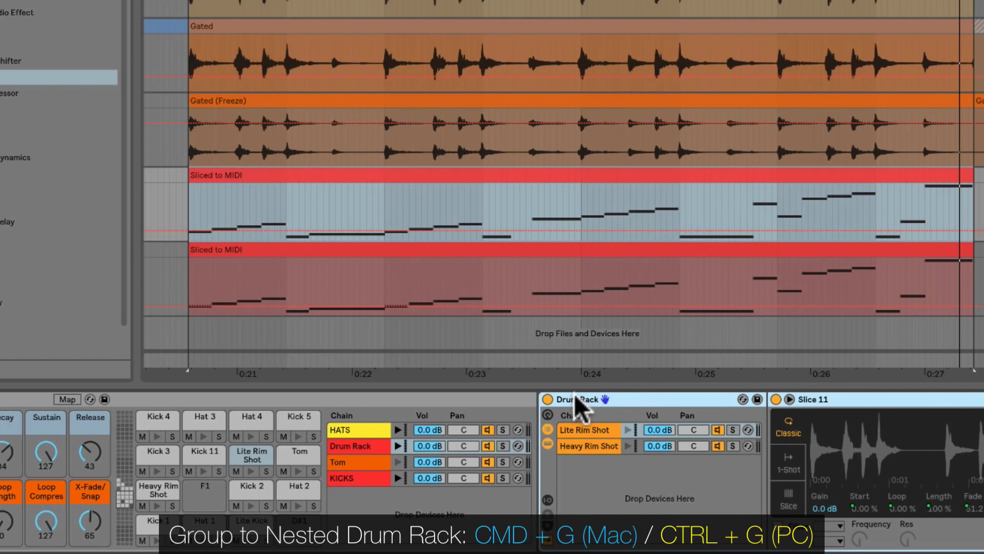
Rename the new rim shot group chain RIM SHOTS and give it a salmon color.
click(356, 446)
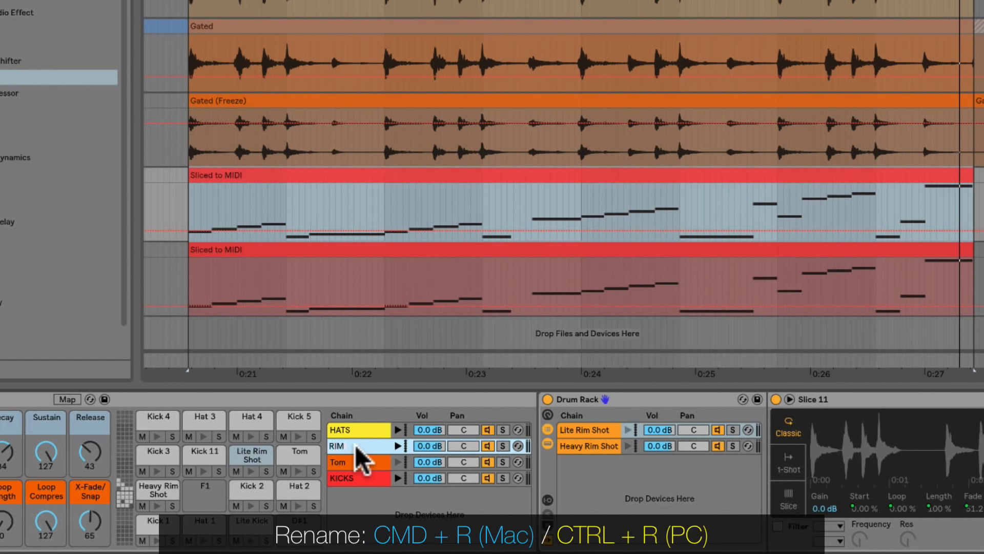
right_click(356, 445)
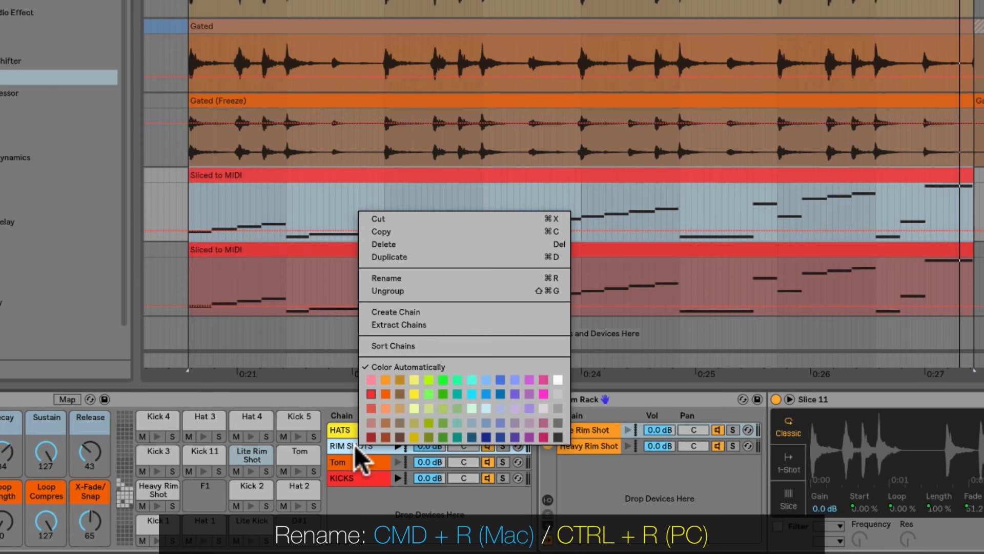
click(385, 404)
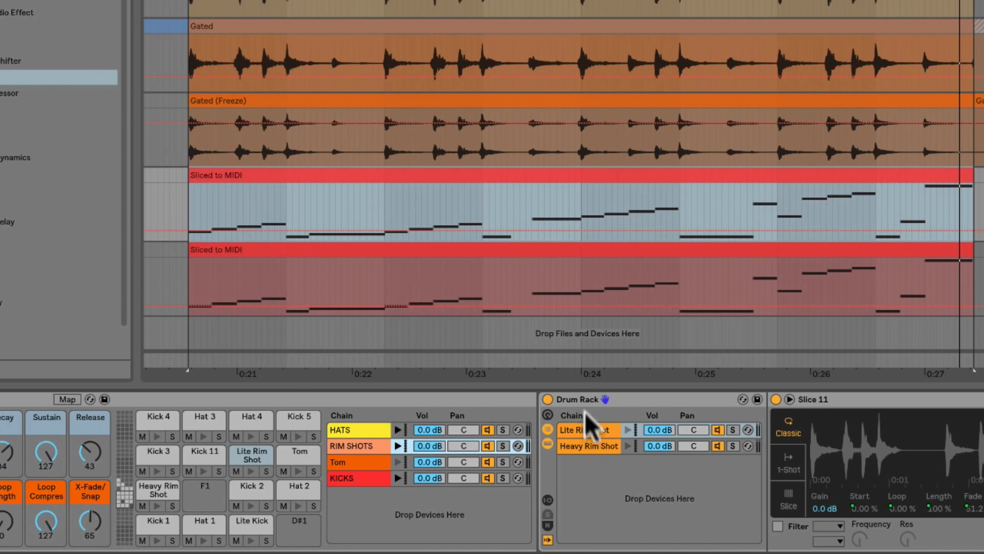
Audition the Lite Rim Shot and Heavy Rim Shot slices inside the nested Drum Rack.
click(628, 430)
click(628, 445)
click(626, 429)
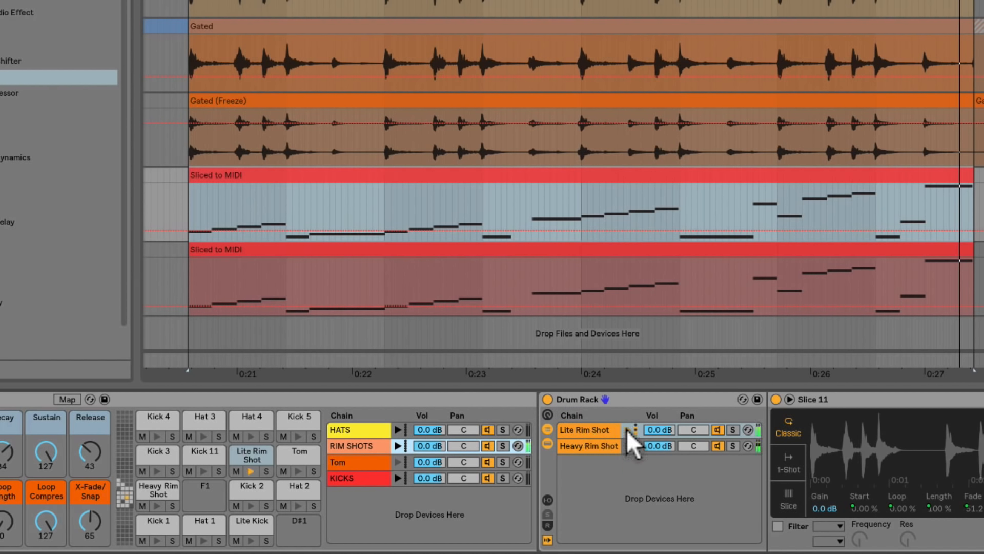
click(626, 445)
Add an Overdrive effect directly after Slice 11, and move it behind the nested Drum Rack so it processes both rim shots.
scroll(595, 442, right, 5)
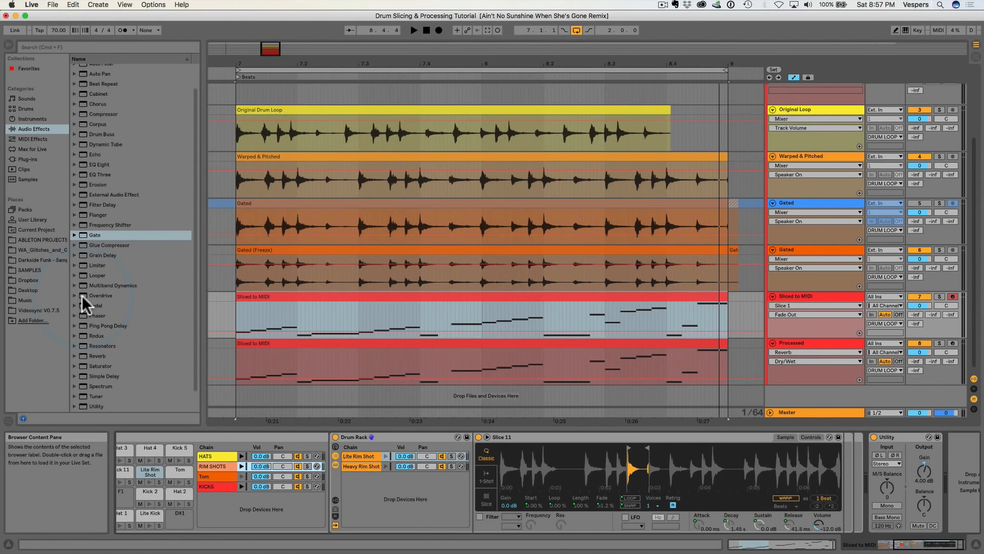
click(82, 295)
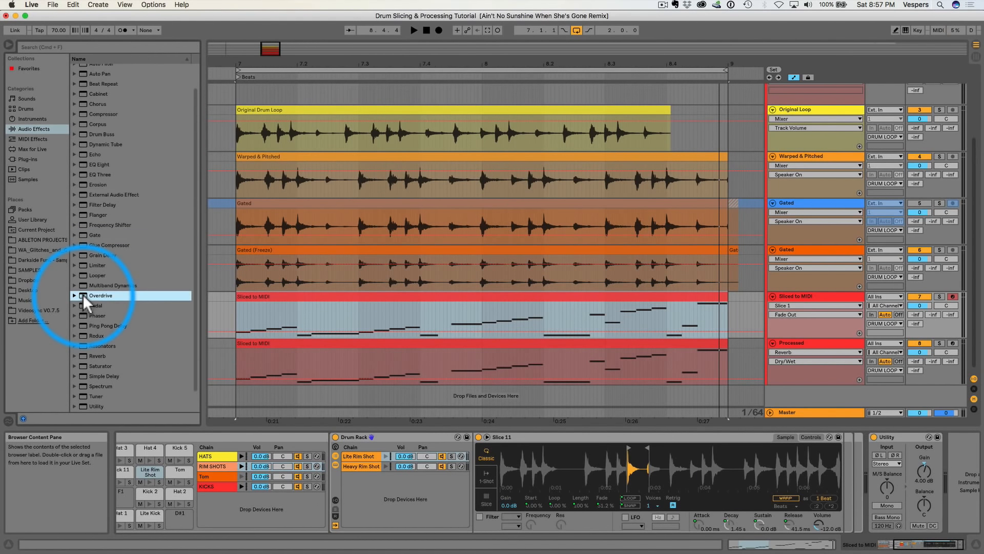
drag(82, 295, 823, 428)
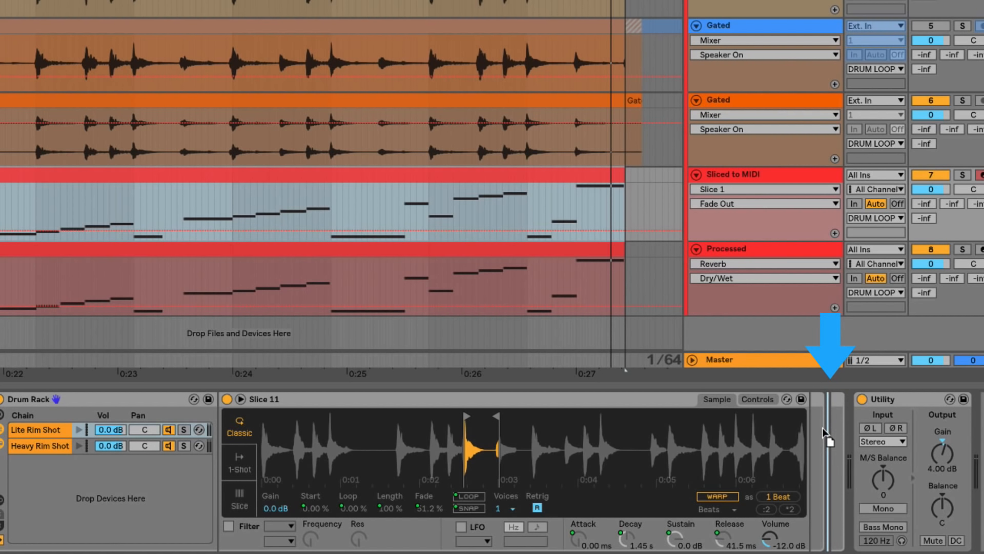
drag(823, 428, 810, 435)
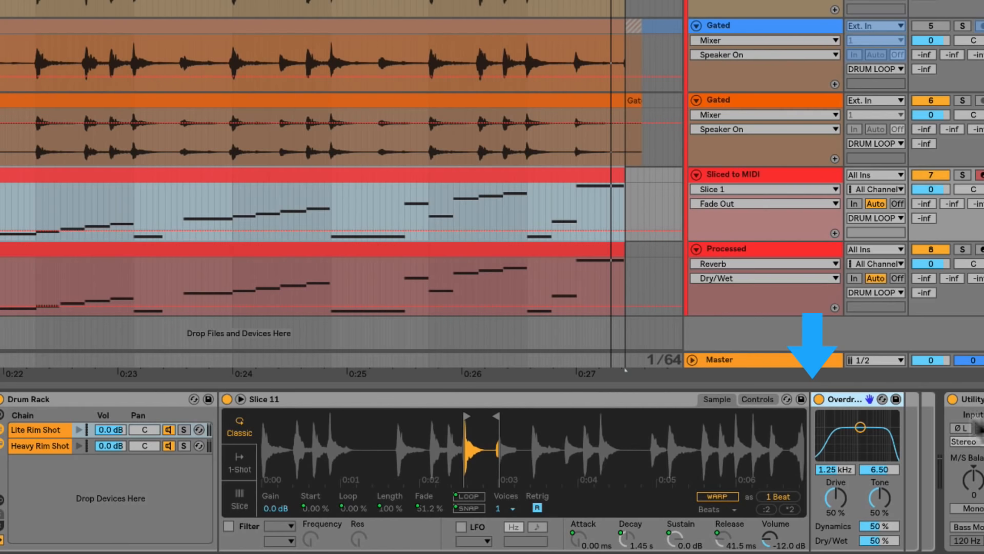
drag(856, 410, 916, 419)
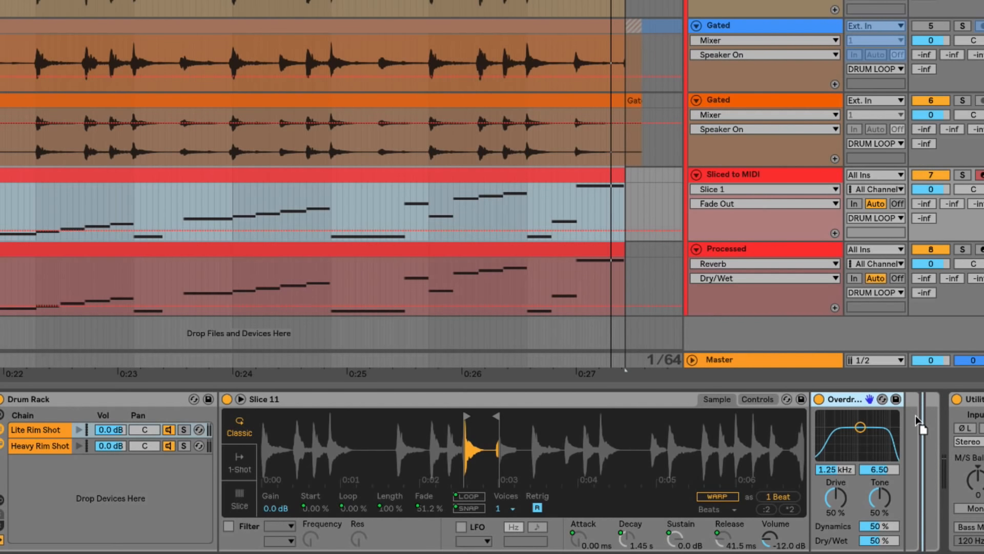
drag(917, 419, 919, 422)
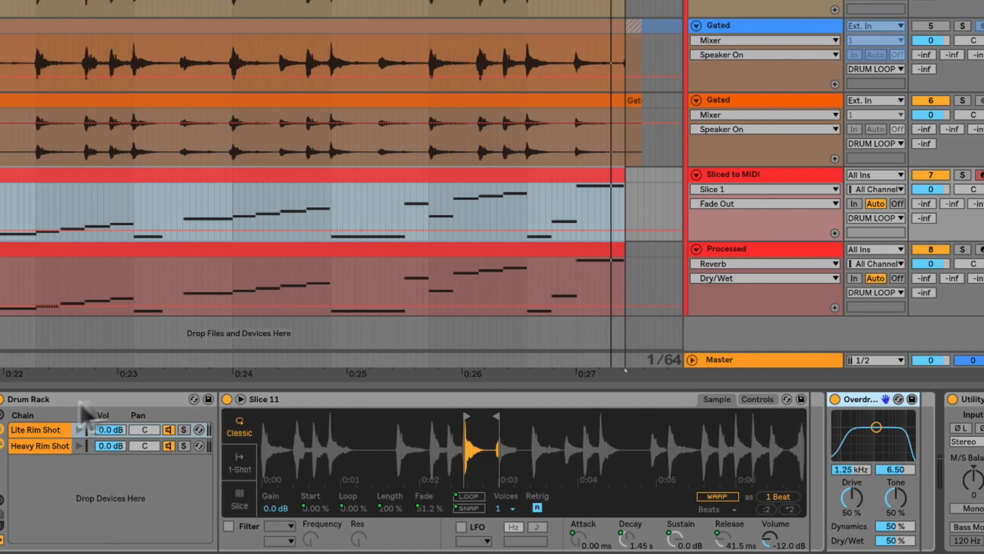
Undo the Overdrive placement, the renaming and recoloring, and the grouping of the rim shot chains.
key(ctrl+z)
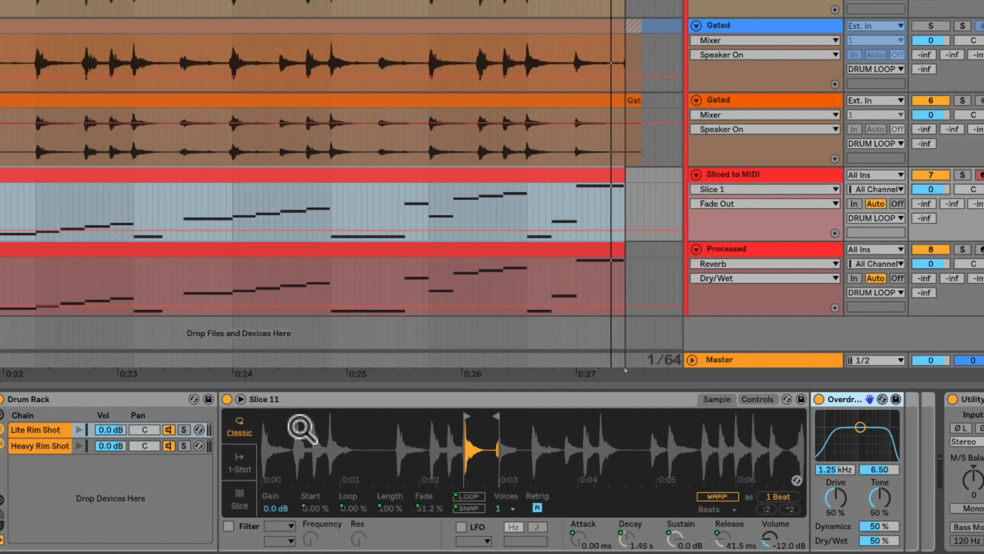
key(ctrl+z)
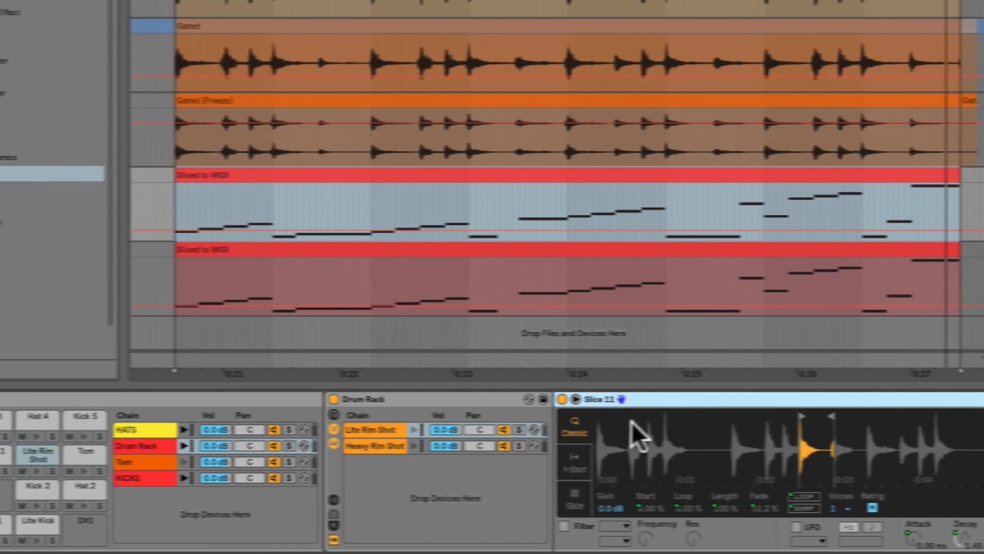
key(ctrl+z)
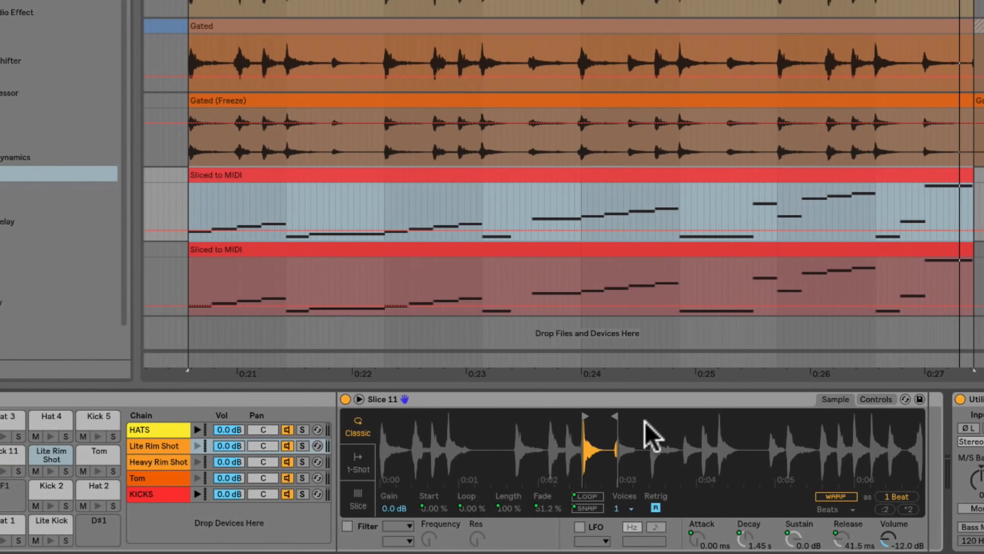
Check the HATS and KICKS chains of the sliced drum rack, and select and solo the Processed track.
click(156, 428)
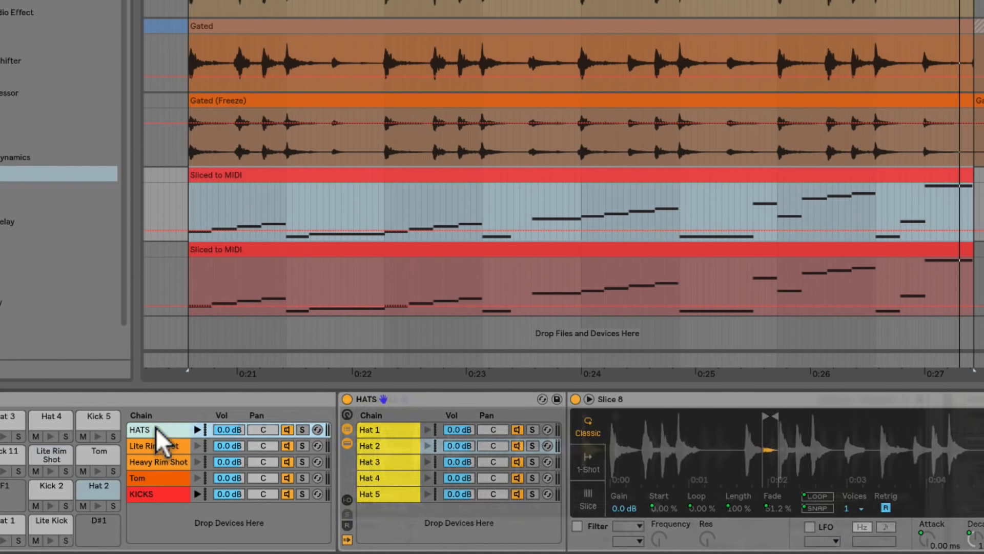
click(152, 494)
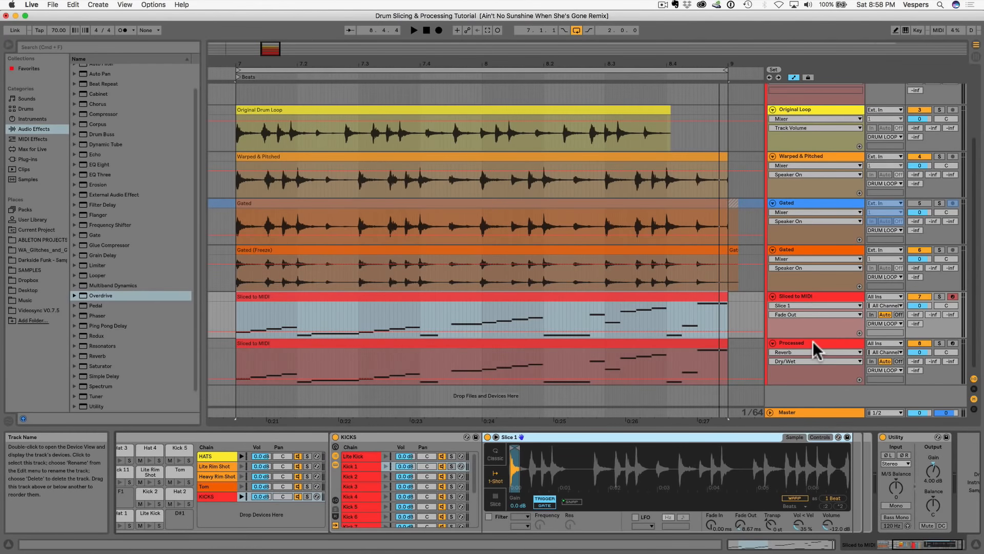
click(813, 343)
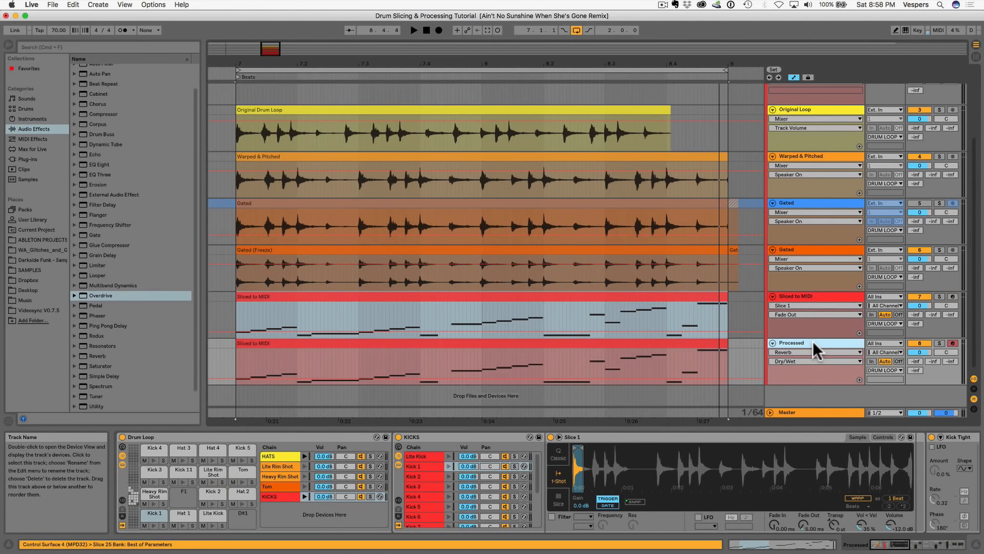
click(940, 343)
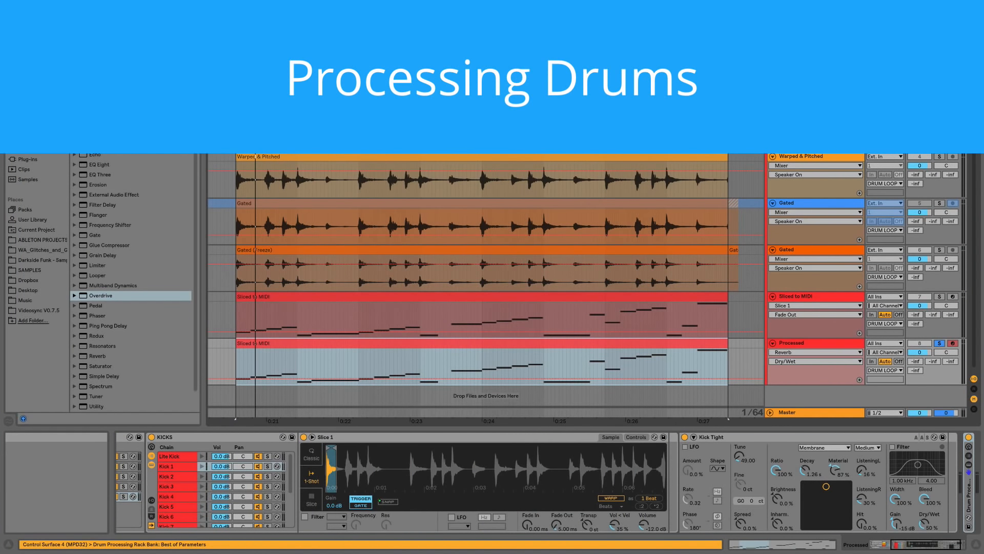
Inspect the effects on the Heavy Rim Shot, HATS and KICKS chains of the Processed track's Drum Loop rack.
scroll(173, 477, left, 5)
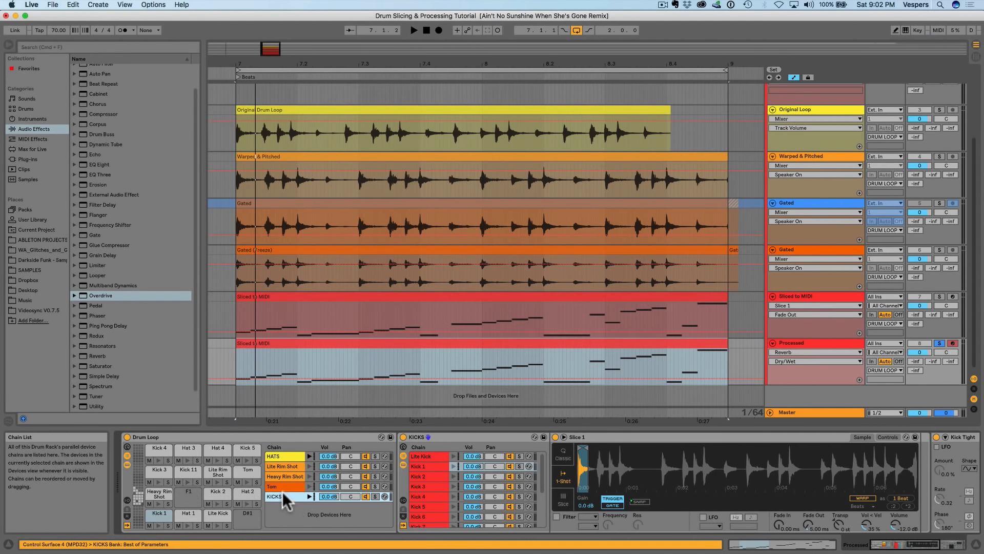
click(281, 477)
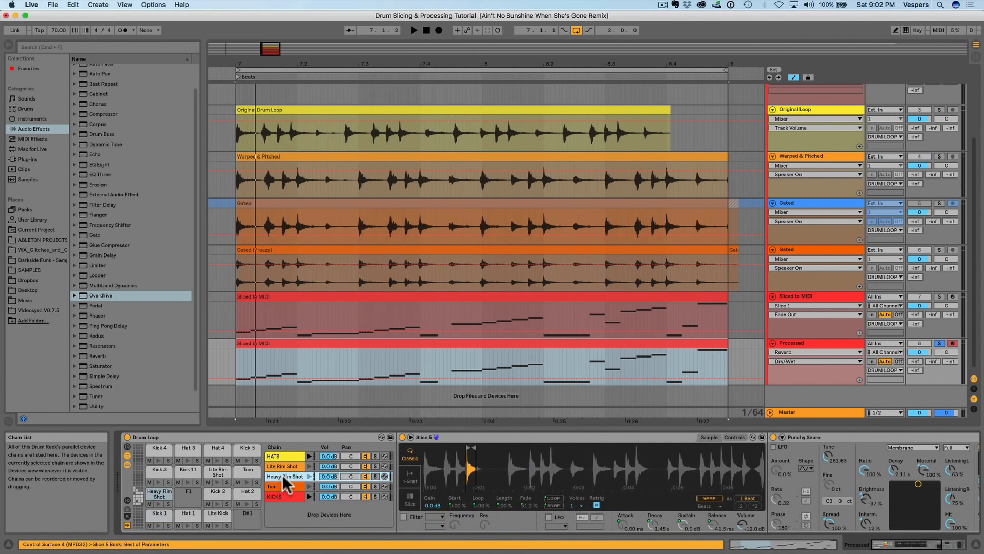
click(283, 457)
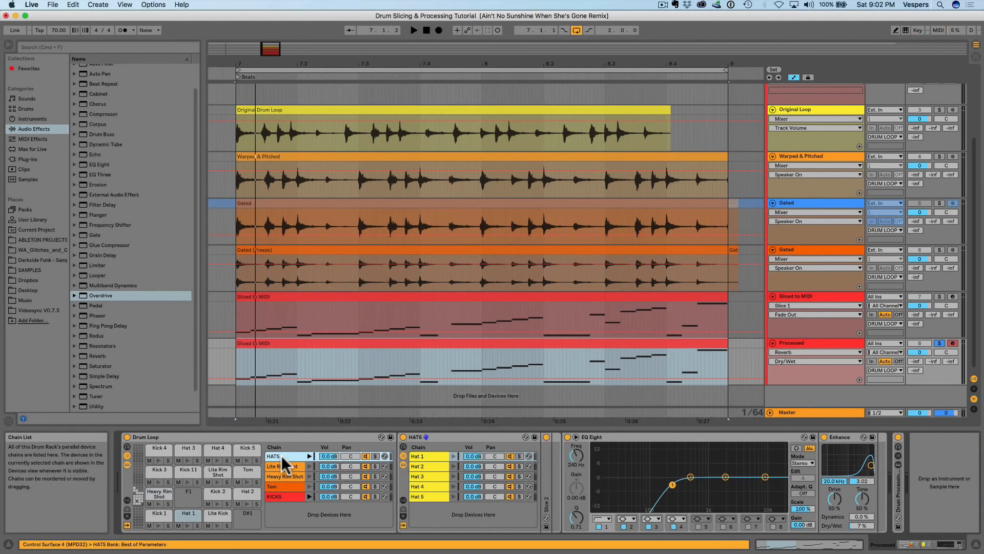
click(282, 498)
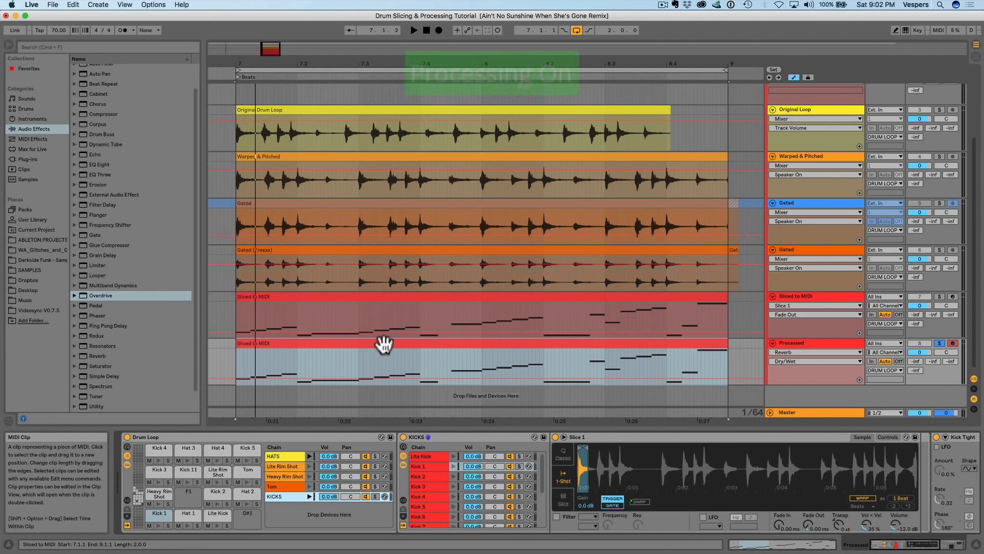
Play the loop and alternately solo the Sliced to MIDI and Processed tracks to compare the unprocessed and processed drums.
key(space)
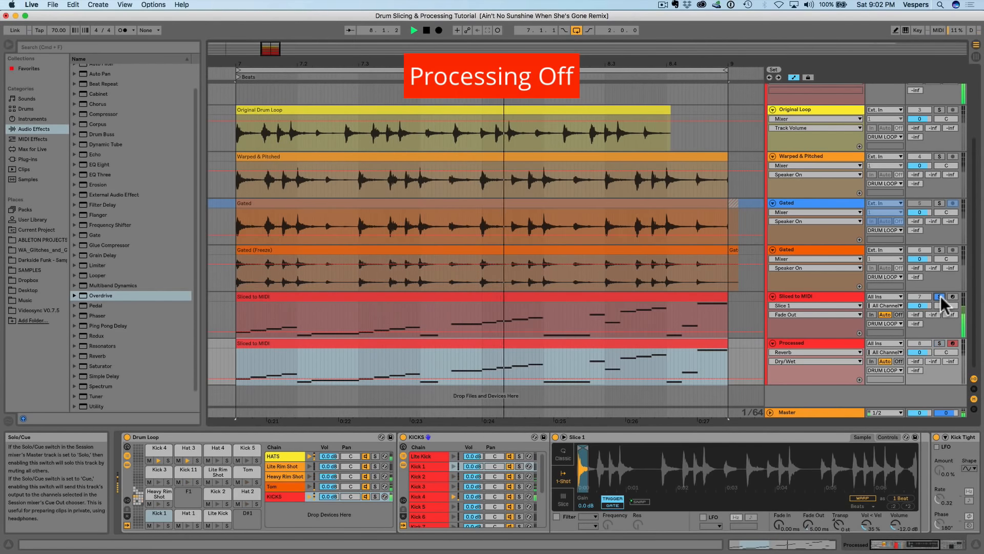
click(940, 297)
click(939, 342)
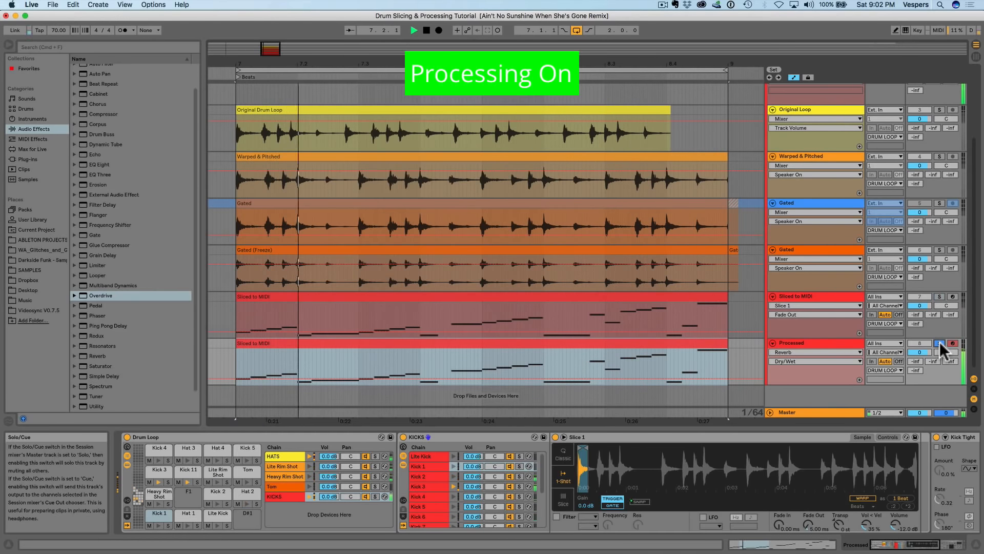
click(939, 297)
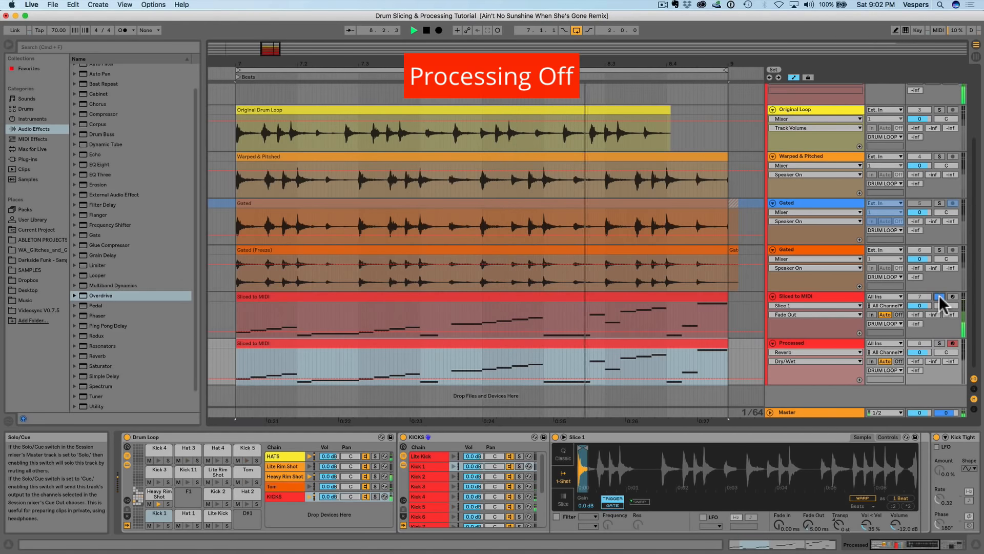
Stop playback, solo the Processed track, and deactivate its Drum Processing Rack after the drum rack.
key(space)
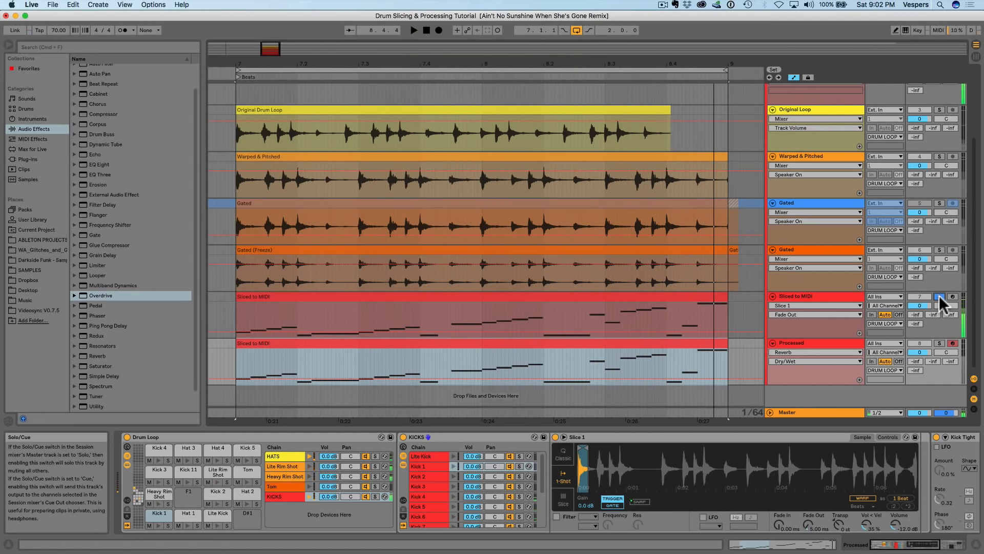
click(939, 343)
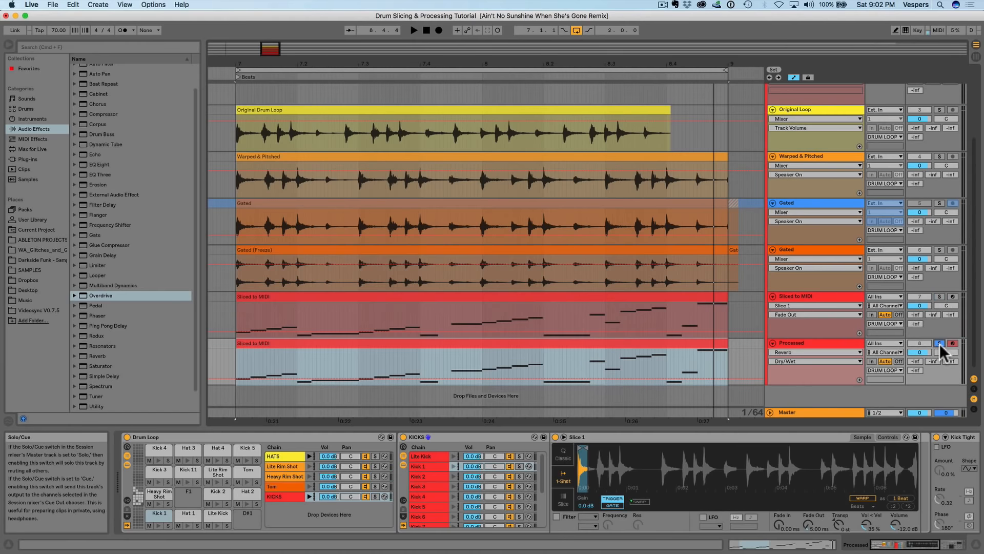
click(806, 342)
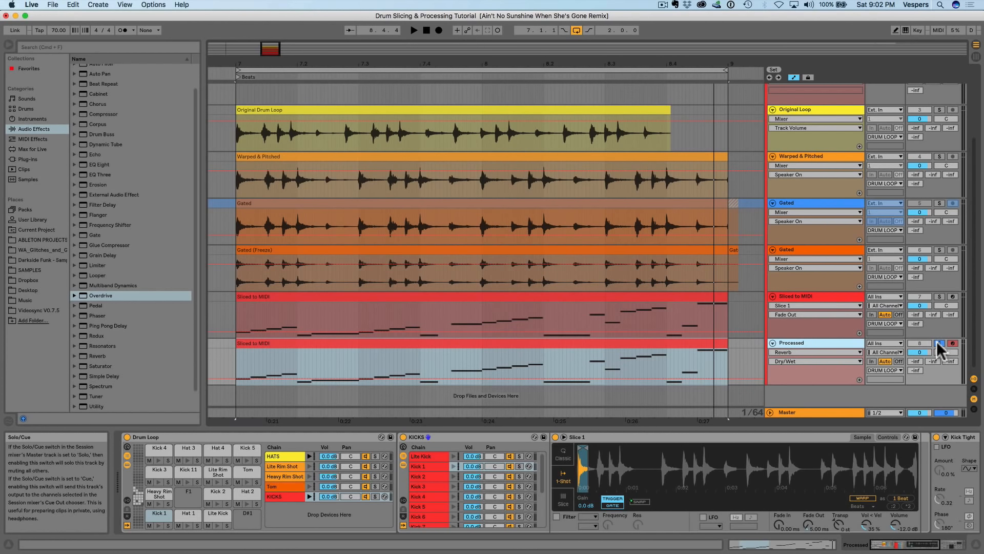
scroll(886, 495, right, 8)
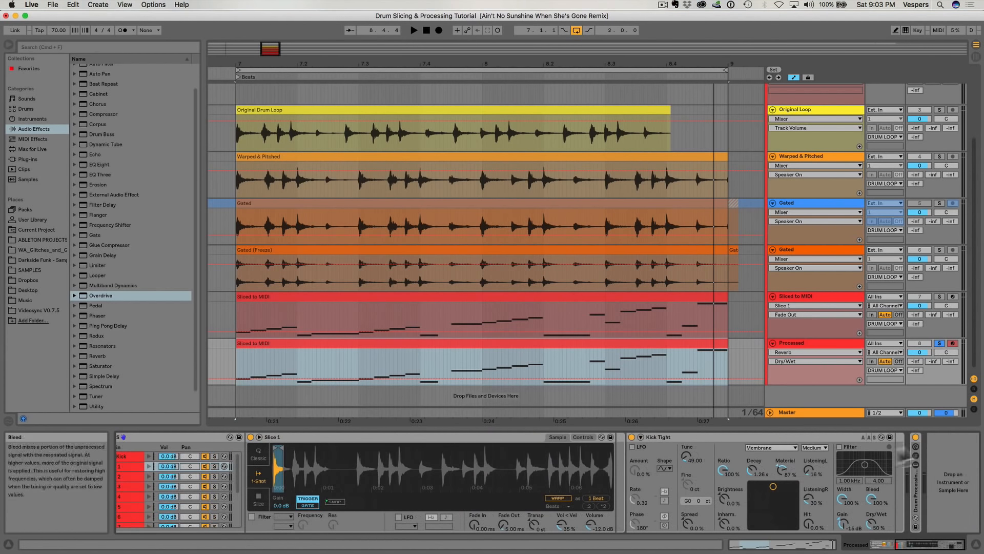
click(916, 437)
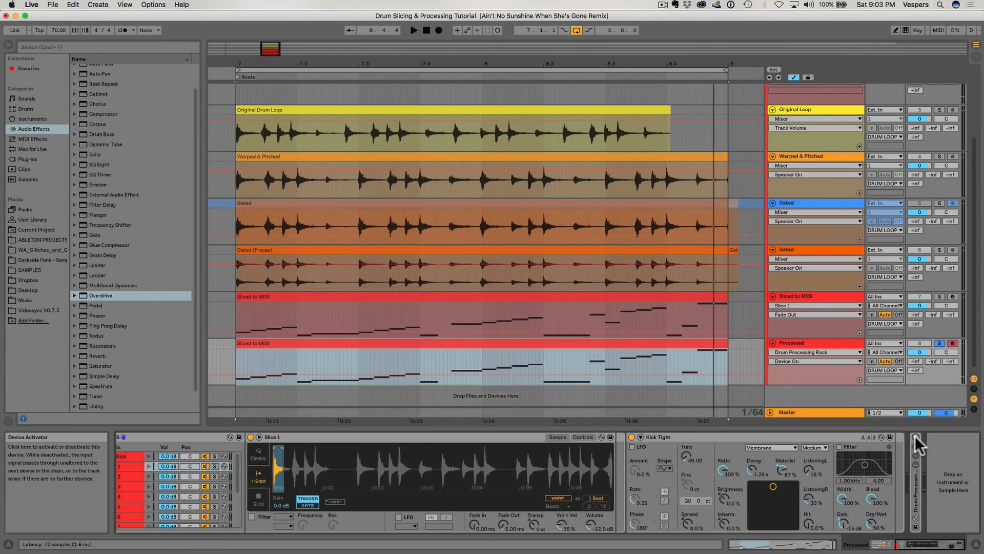
scroll(484, 496, left, 10)
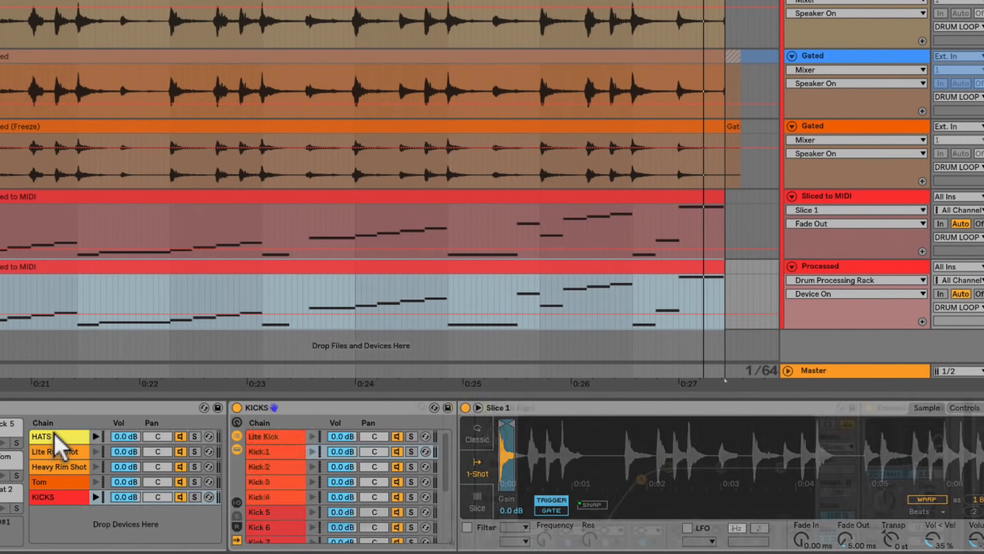
Select and solo the HATS chain in the Processed track's Drum Loop rack and play the loop.
click(214, 452)
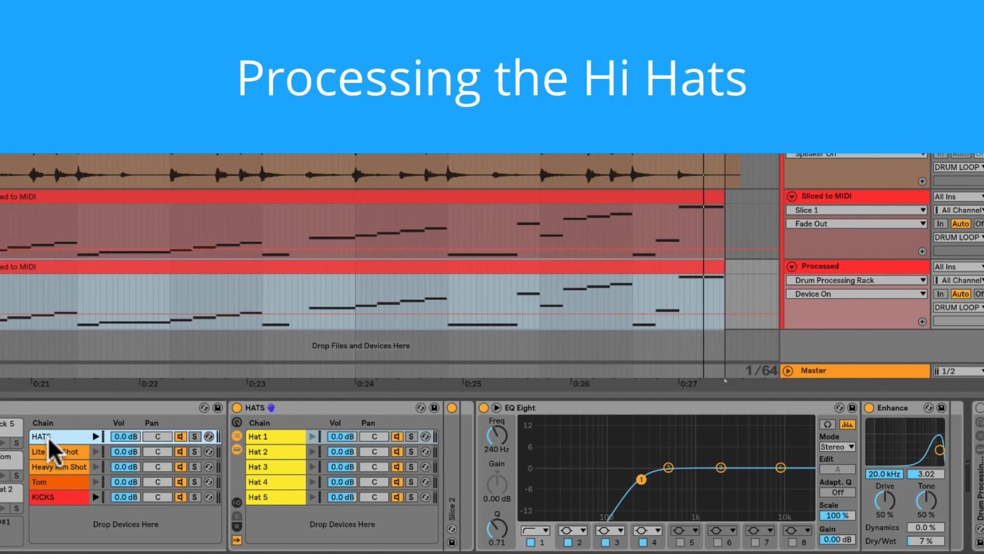
click(195, 436)
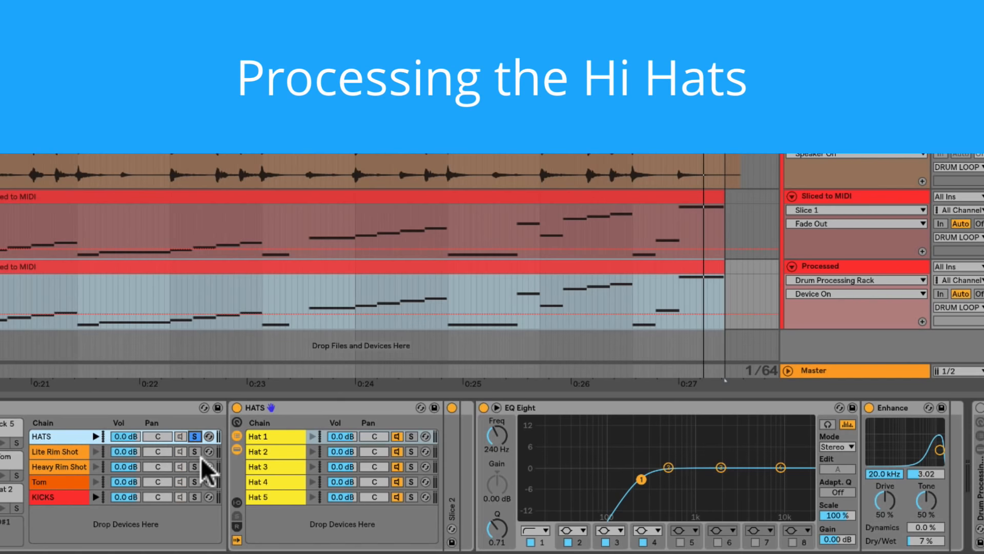
key(space)
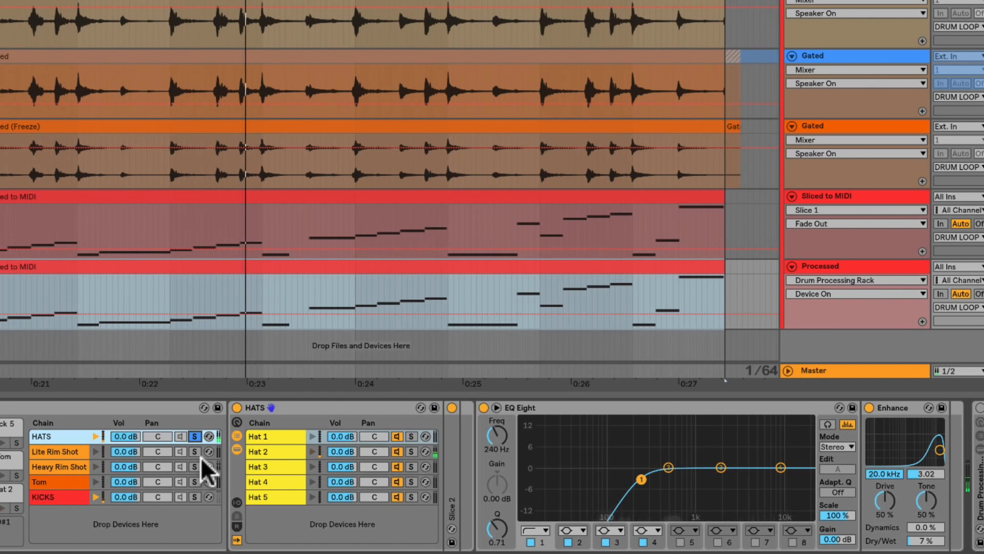
Examine the EQ Eight and Enhance devices on the HATS chain and locate the Enhance.adv preset under Overdrive.
click(551, 408)
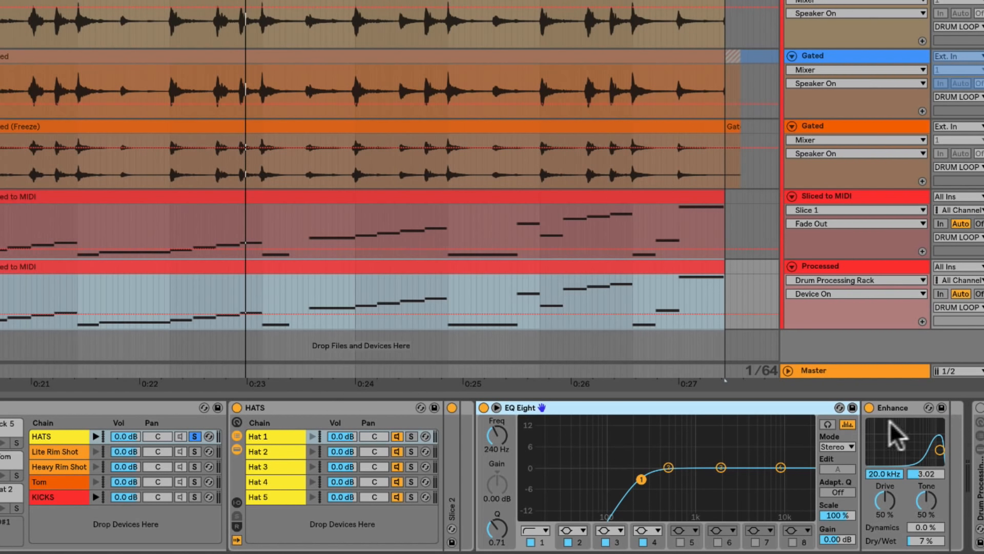
click(897, 407)
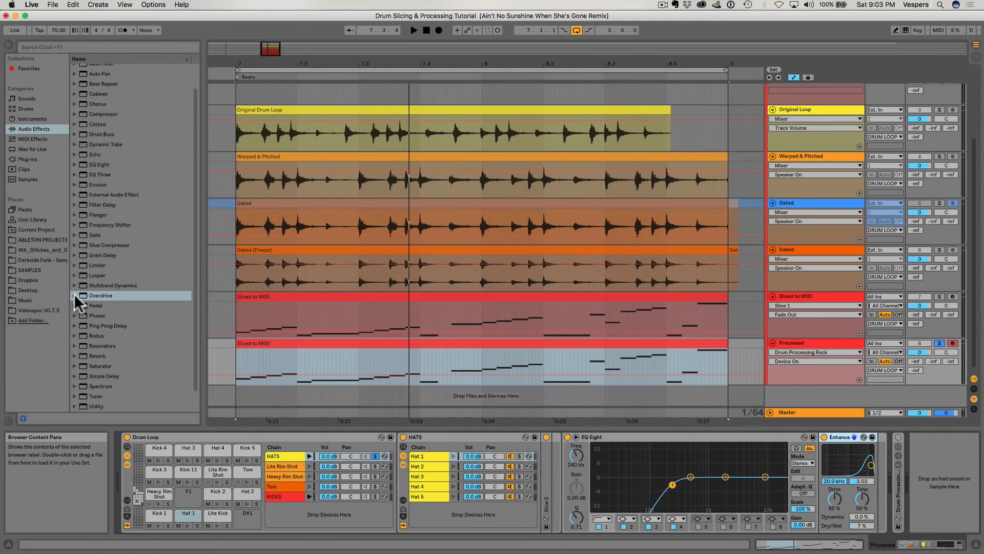
click(75, 295)
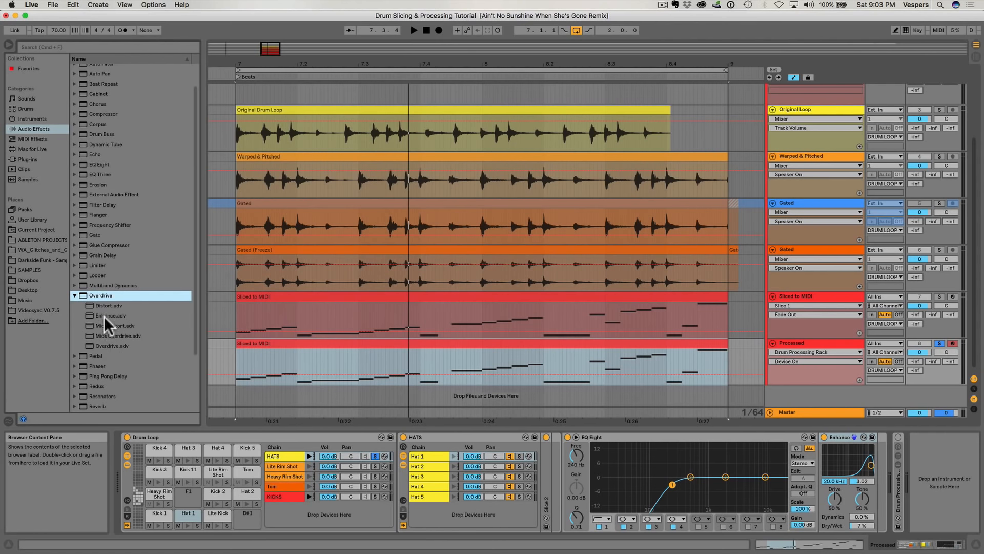
click(104, 315)
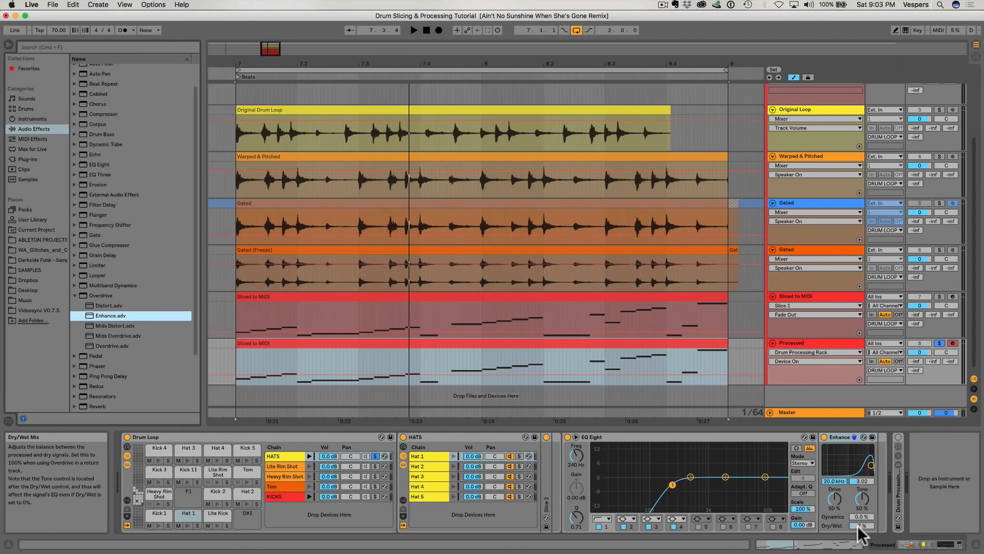
Play the soloed hats with EQ Eight and Enhance bypassed and reactivated to compare the unprocessed and processed sound.
click(568, 437)
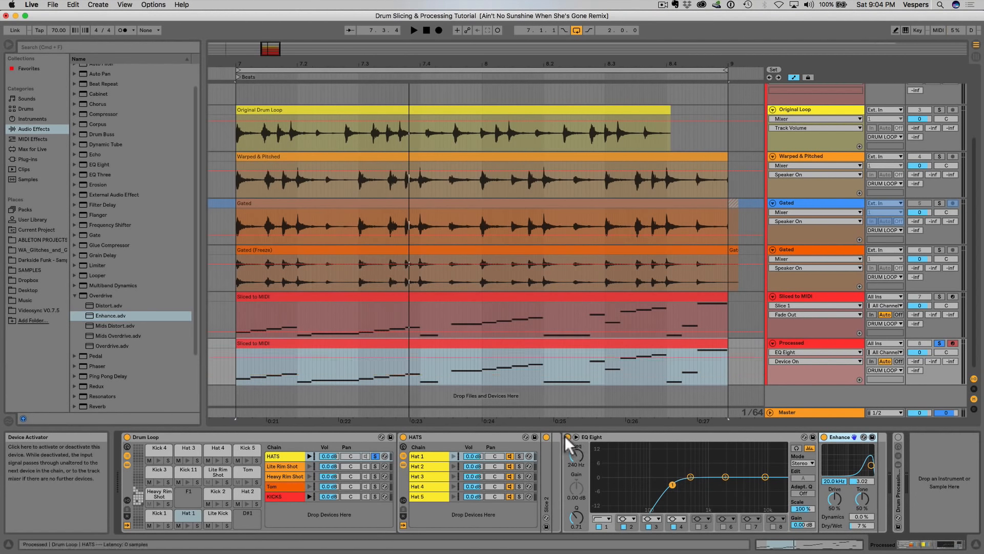
click(824, 437)
key(space)
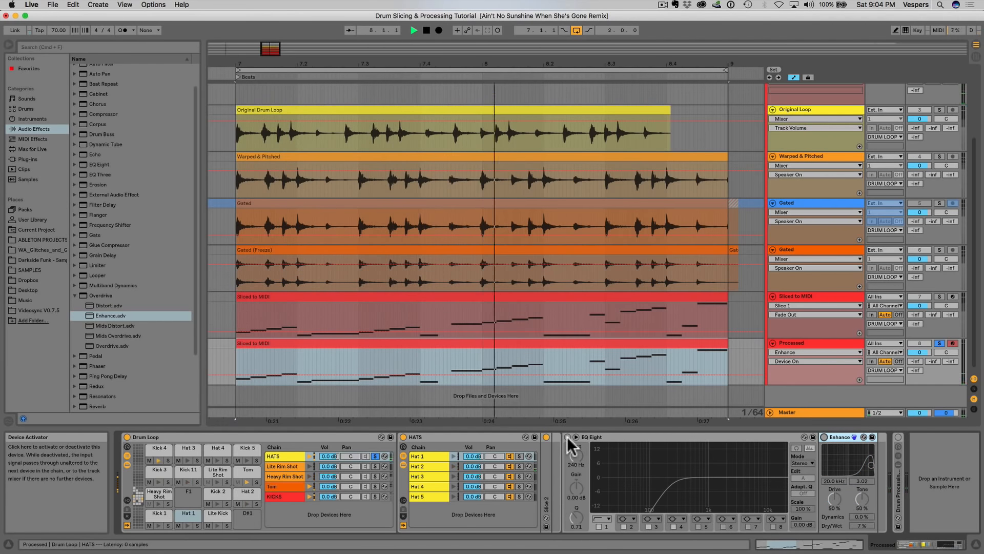
click(567, 436)
click(824, 437)
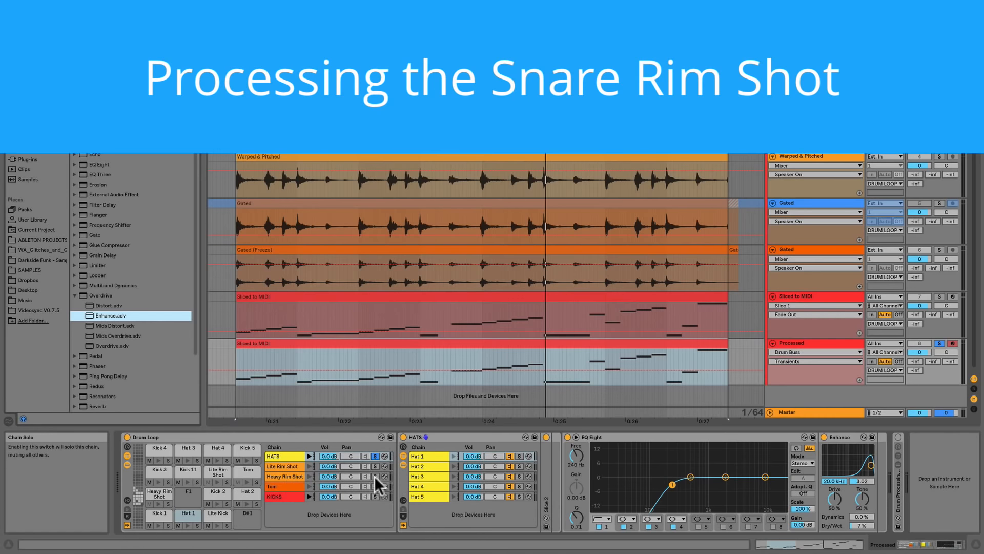
Solo the Heavy Rim Shot chain and play the first rim shot hit, selected from 7.2.1 to 7.2.2 on the Processed track.
click(375, 476)
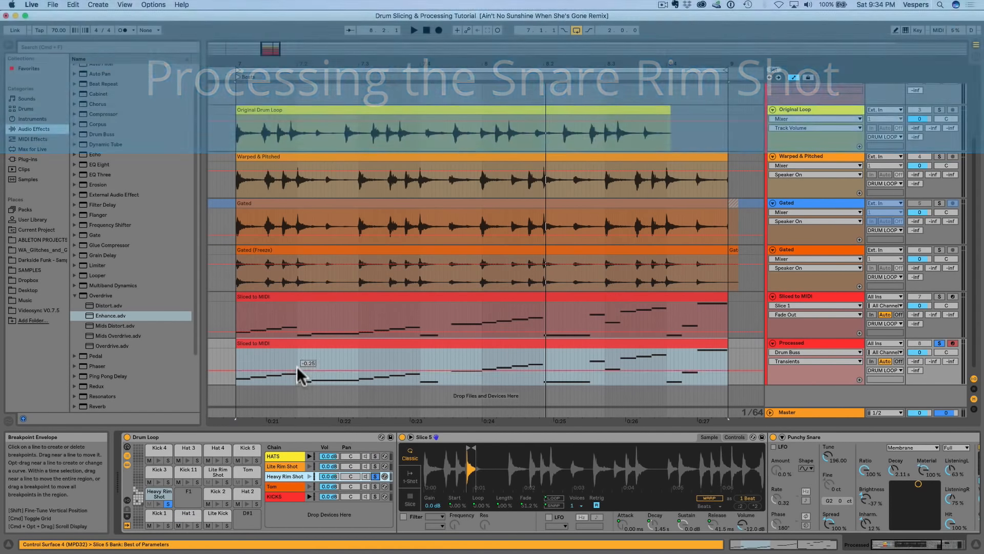
drag(297, 361, 309, 361)
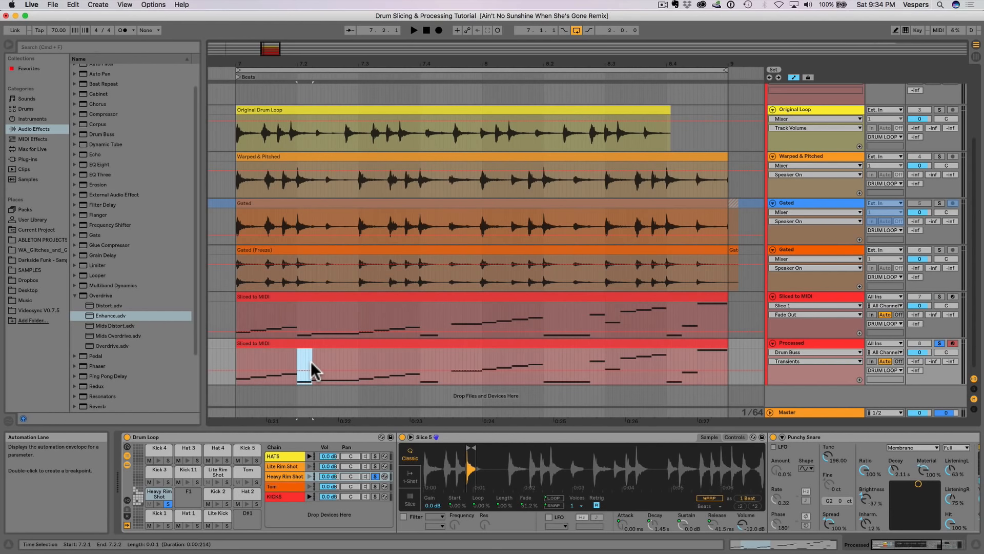
key(space)
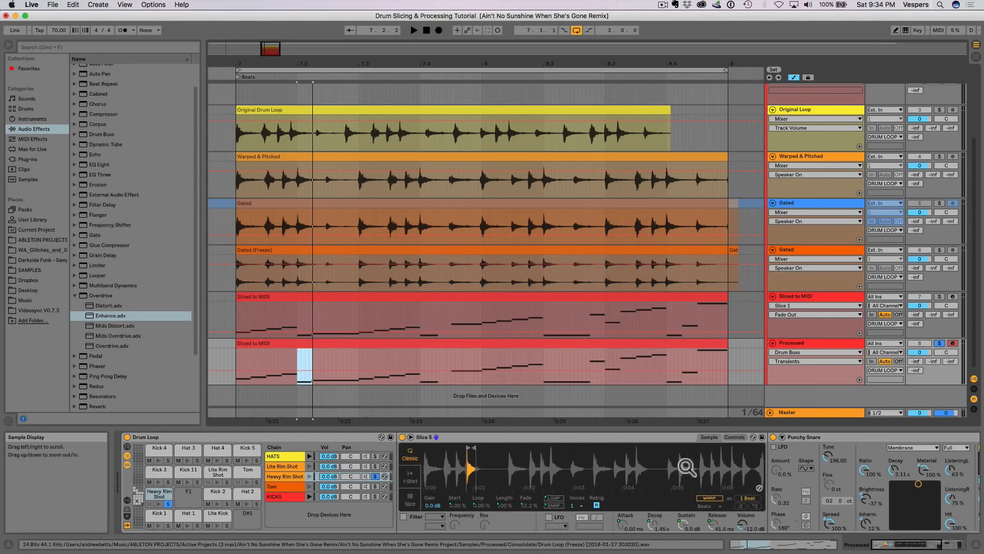
Show the effects on the Heavy Rim Shot chain and turn off Drum Buss.
scroll(697, 467, right, 5)
scroll(704, 470, right, 3)
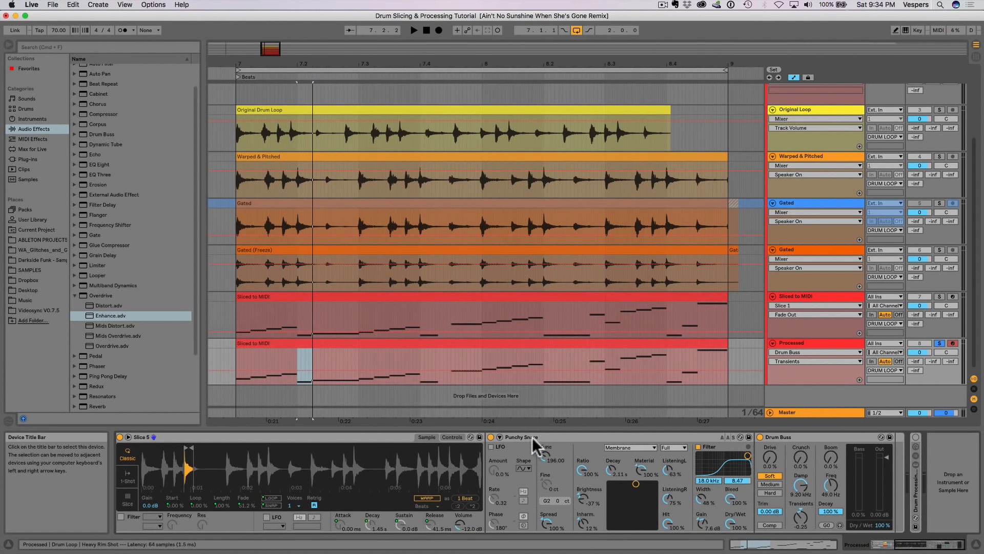
click(760, 437)
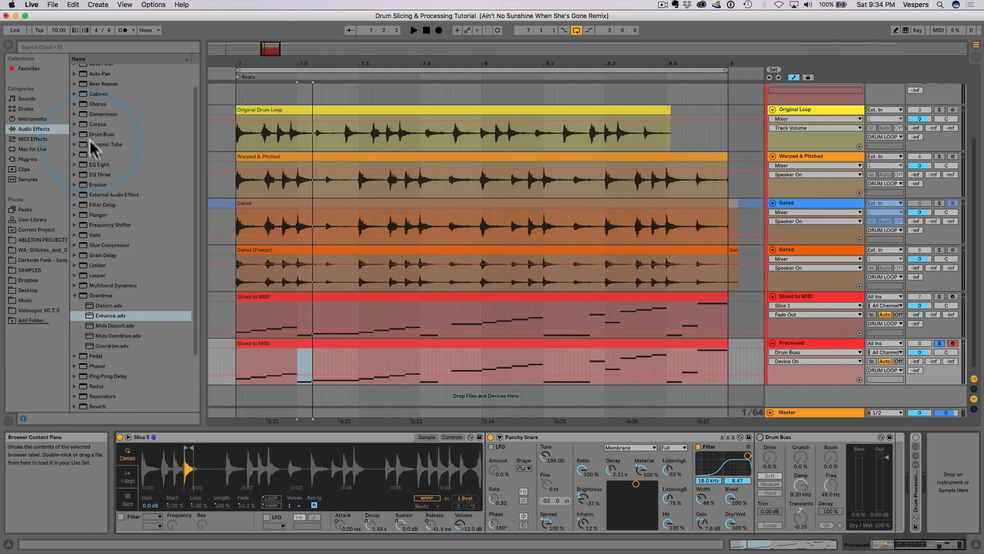
Insert Corpus's Punchy Snare.adv preset after Slice 5, check its tuning against the existing Punchy Snare, and delete the added copy.
click(74, 124)
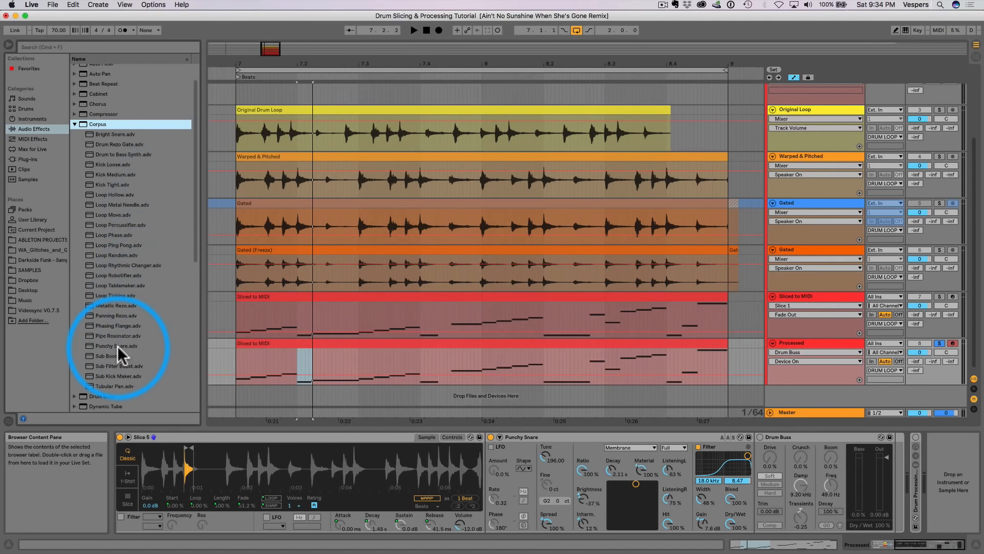
drag(110, 344, 487, 451)
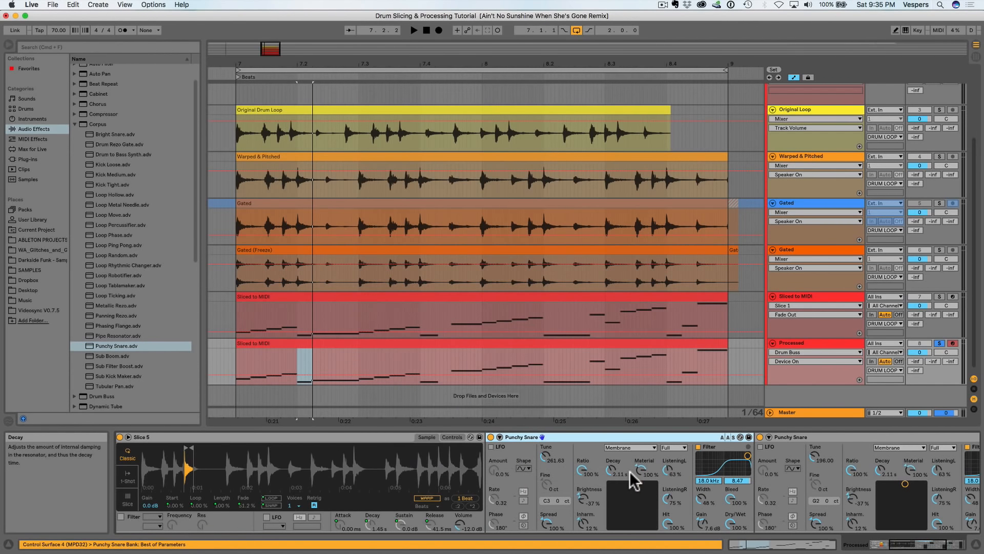
scroll(629, 472, right, 5)
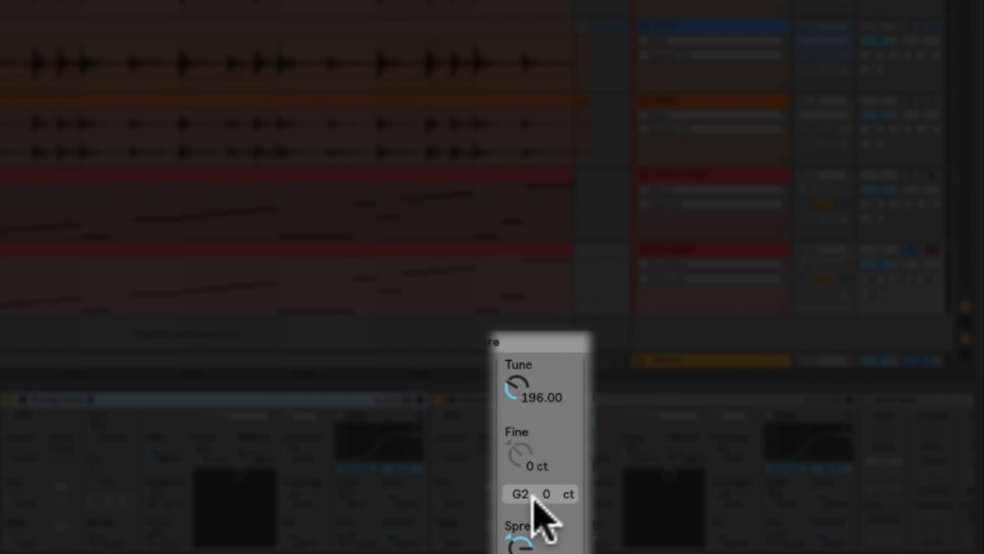
key(Delete)
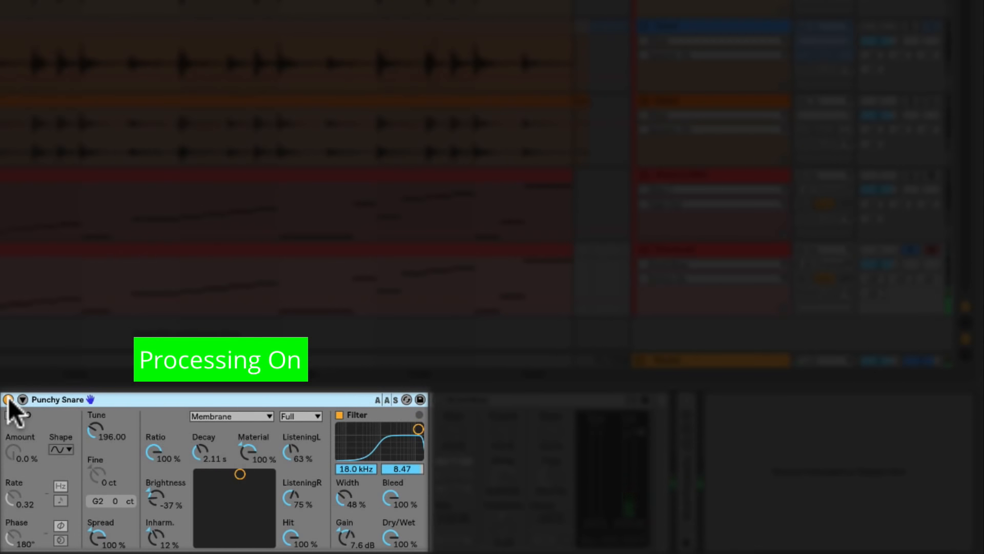
Compare the Heavy Rim Shot with Punchy Snare off and on, and turn Drum Buss back on.
click(8, 398)
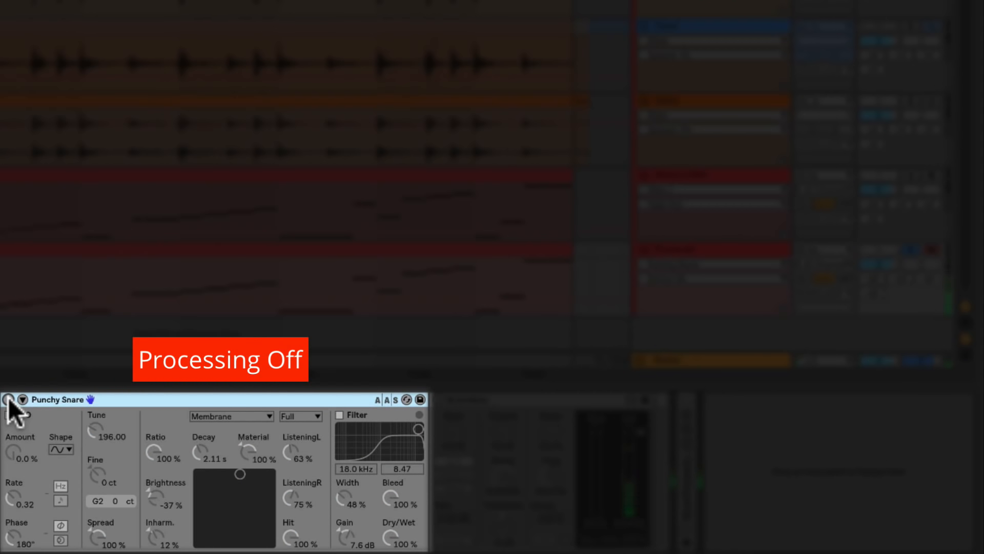
click(8, 397)
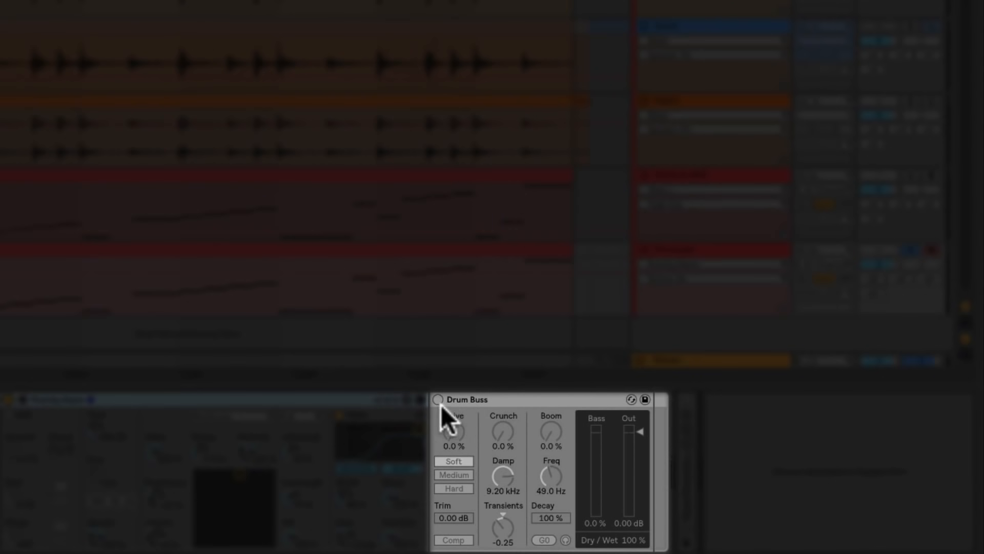
click(438, 400)
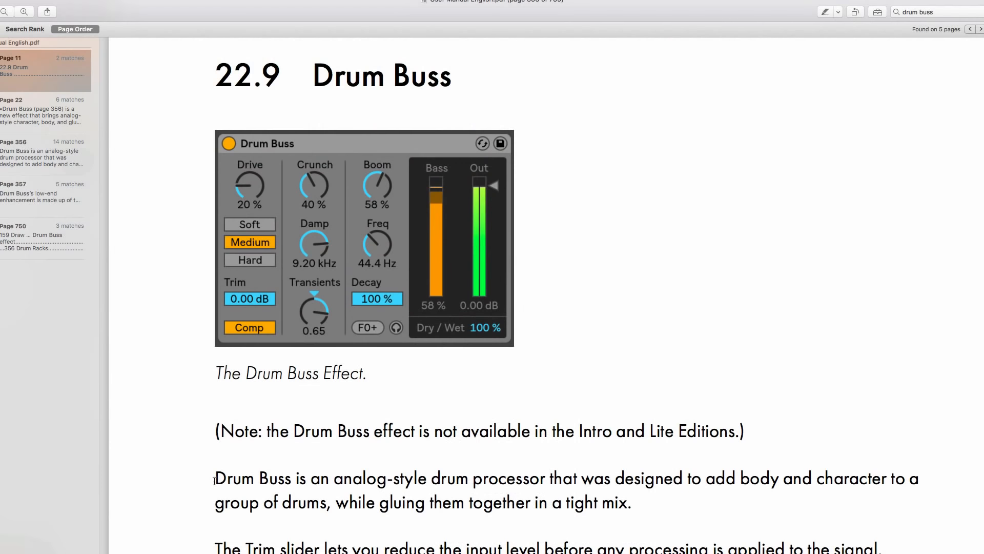
Highlight the Live manual's descriptions of Drum Buss and its Transients knob, trying positive and negative Transients settings on the device.
drag(215, 477, 929, 498)
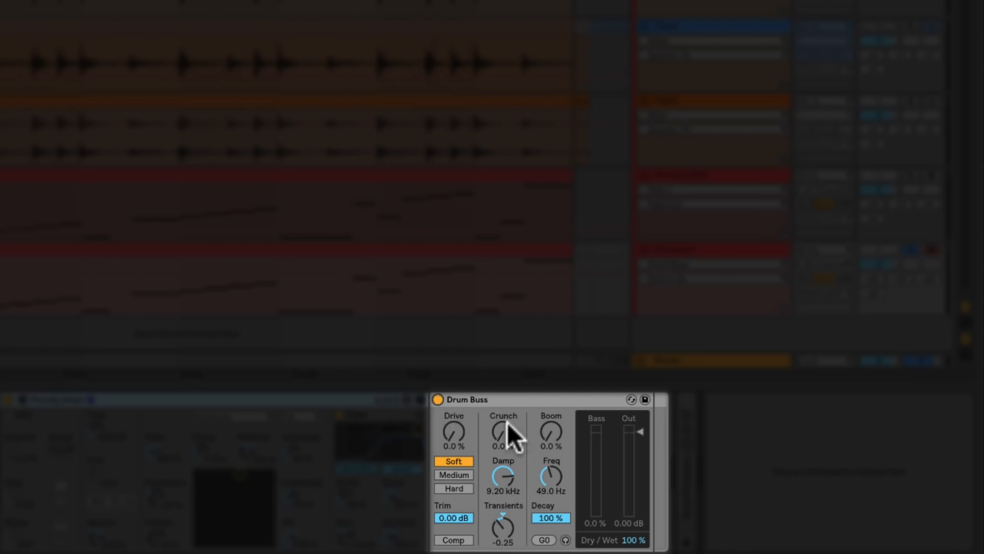
mouse_move(507, 537)
mouse_down()
mouse_move(503, 516)
mouse_move(503, 536)
mouse_up()
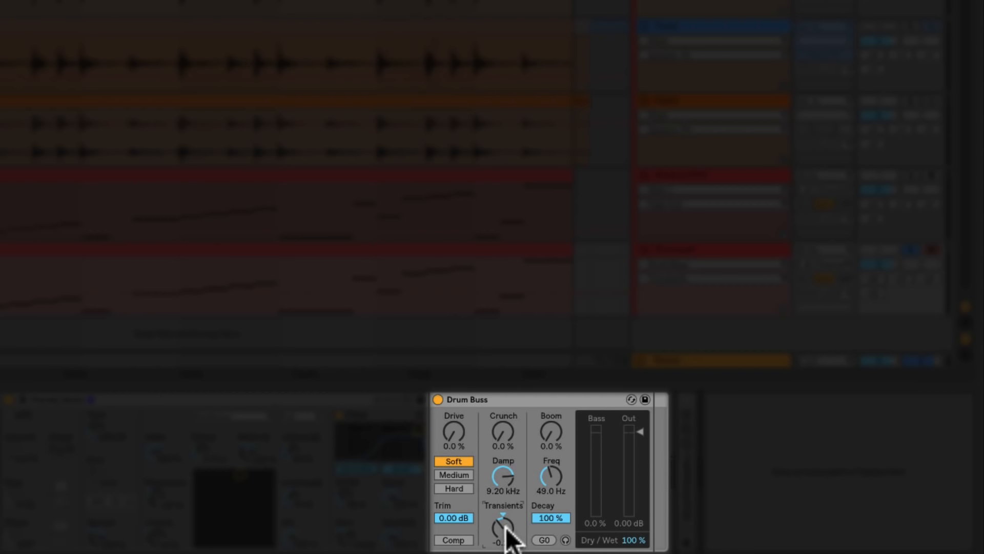
drag(506, 536, 507, 500)
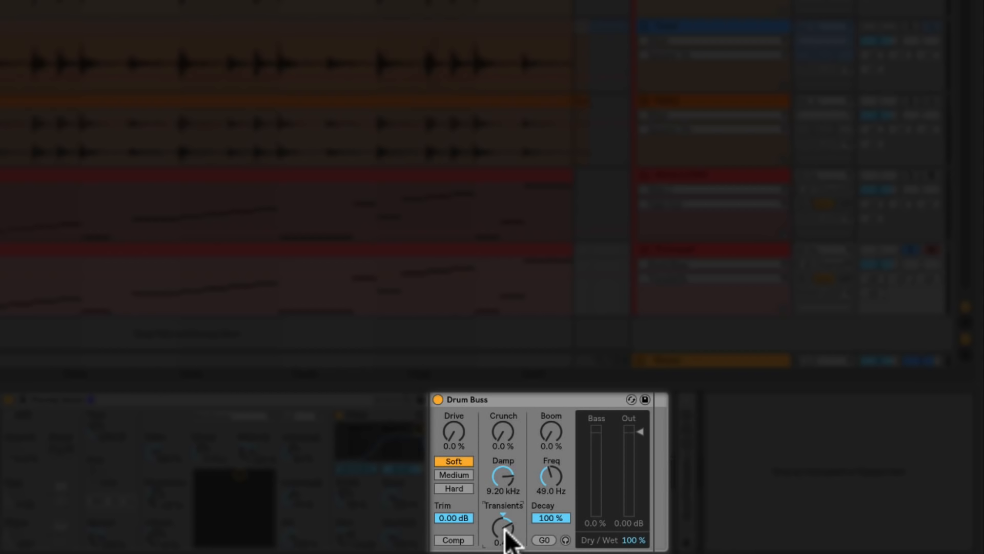
drag(505, 533, 505, 551)
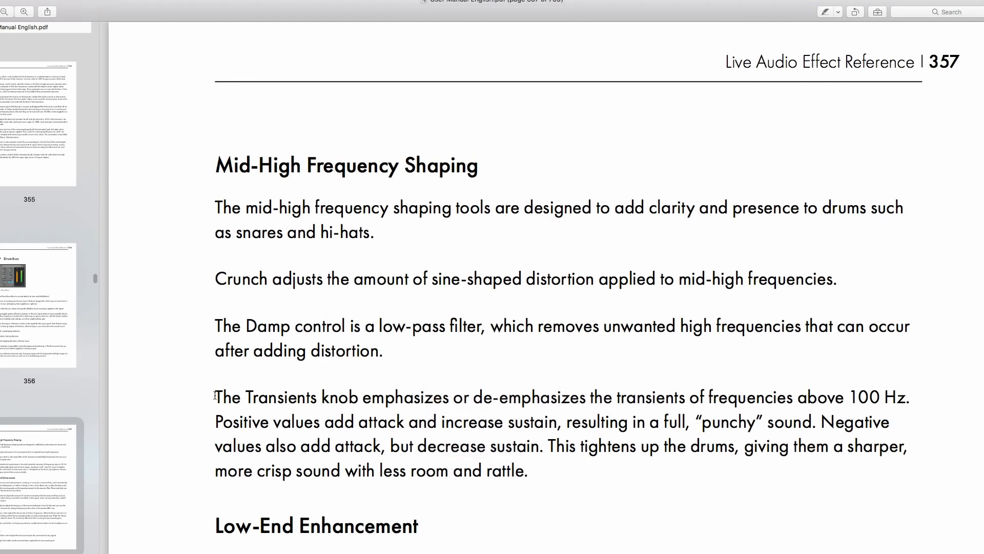
drag(215, 397, 916, 465)
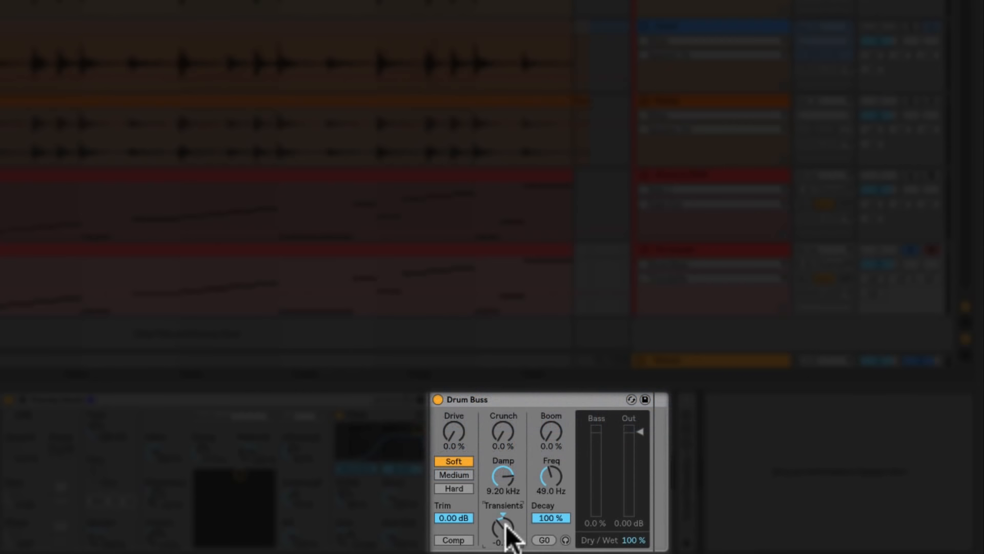
Bypass and reactivate Drum Buss on the Heavy Rim Shot chain to compare its effect.
click(439, 399)
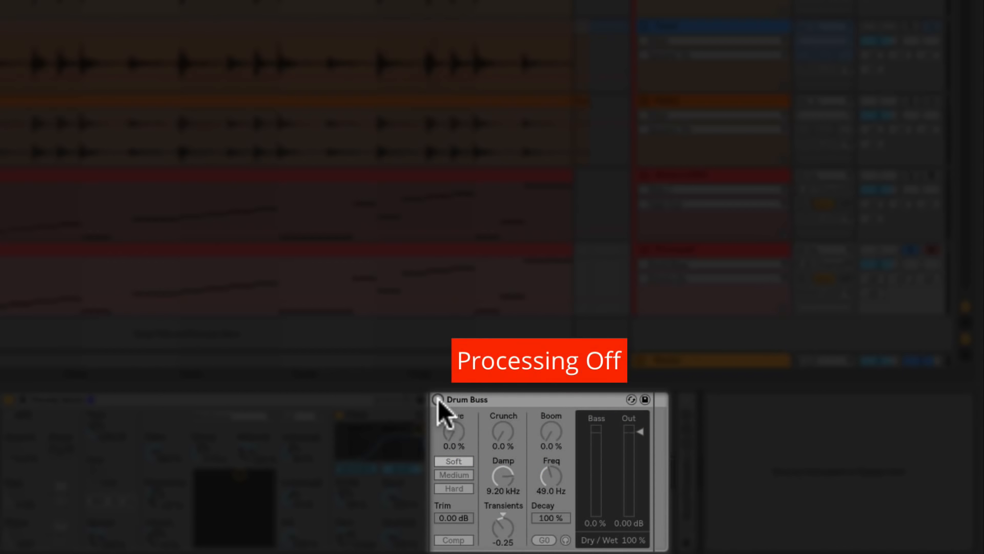
click(438, 399)
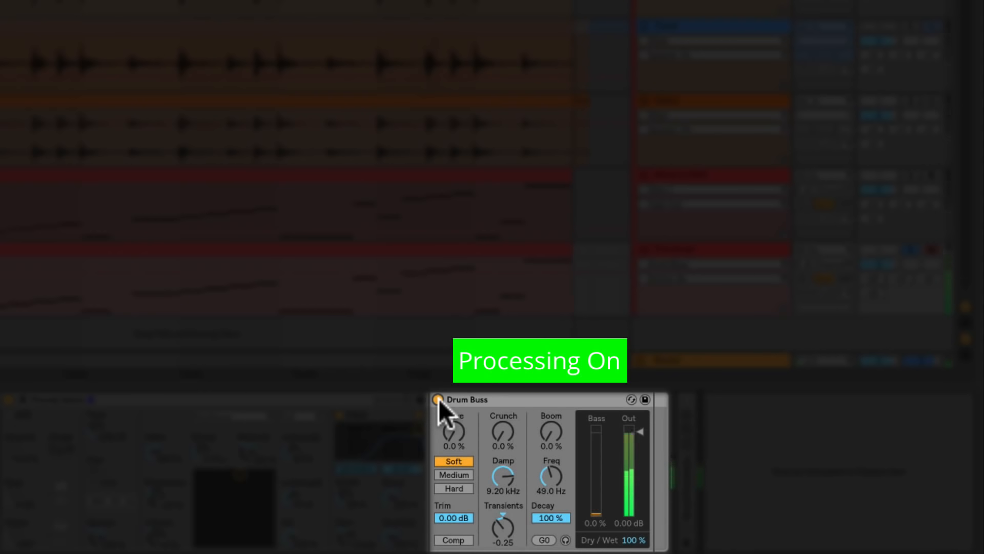
Audition a positive Transients setting on Drum Buss, restore Transients to -0.25, and compare the device off and on.
drag(502, 530, 503, 510)
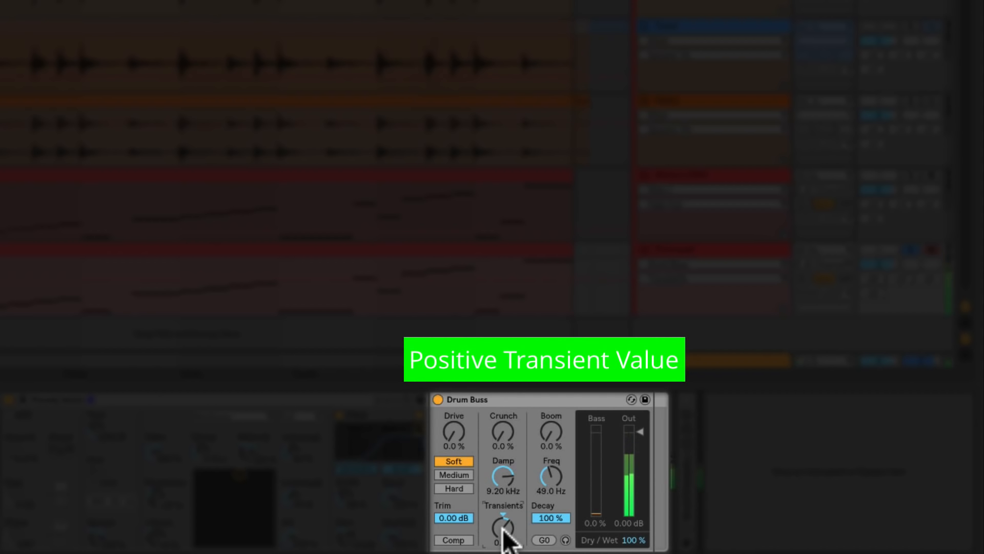
drag(507, 530, 506, 553)
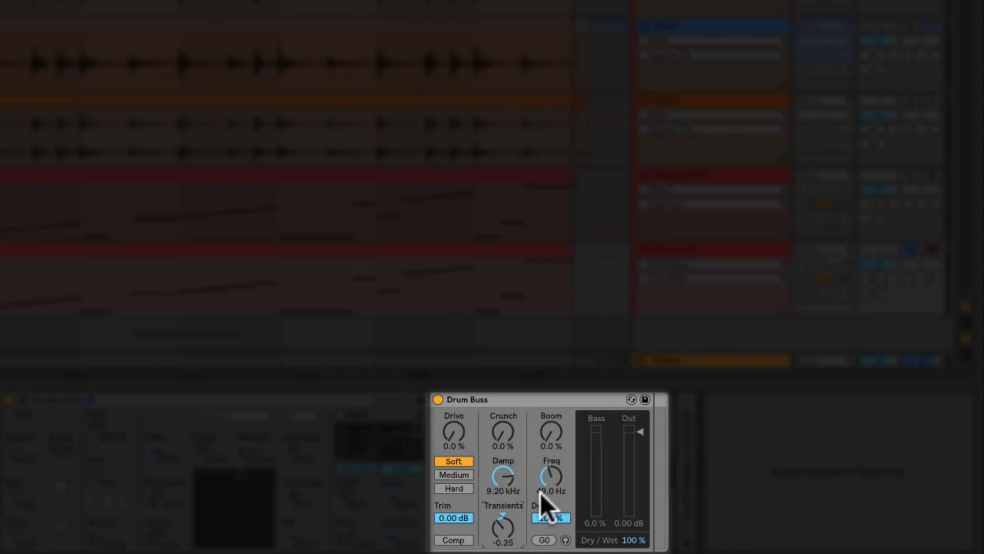
click(438, 399)
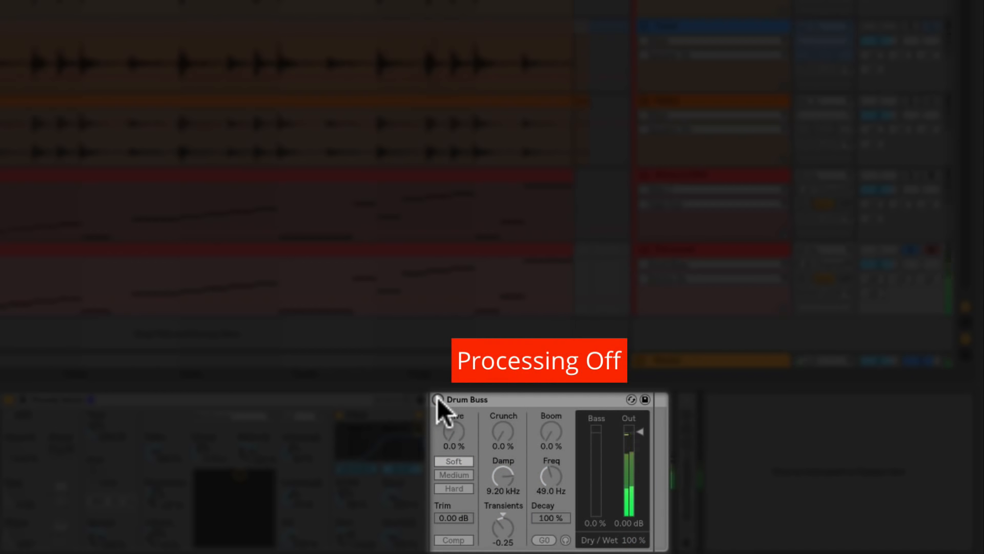
click(438, 399)
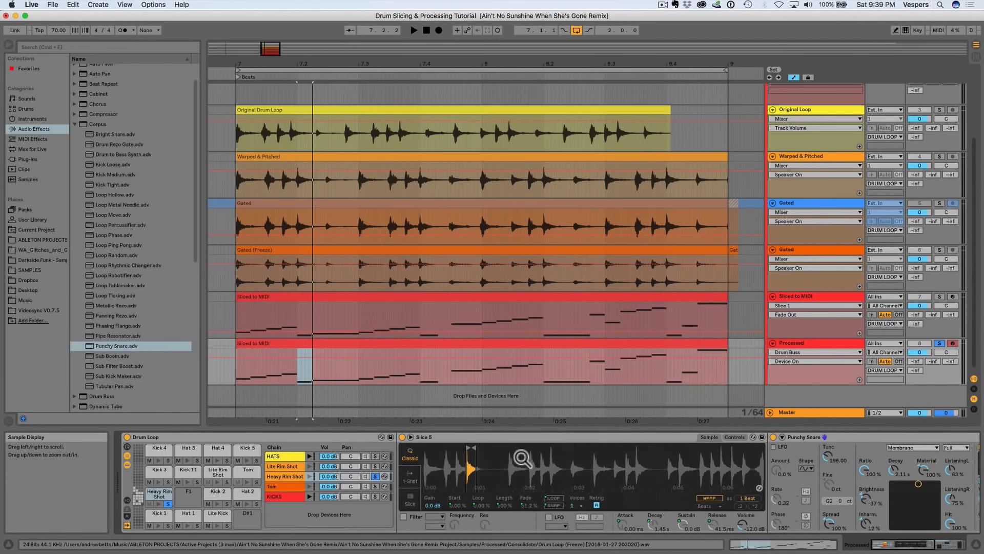
Solo the KICKS chain and select the first kick, from 7.1.1 to 7.1.2, in the Processed track's clip.
click(375, 496)
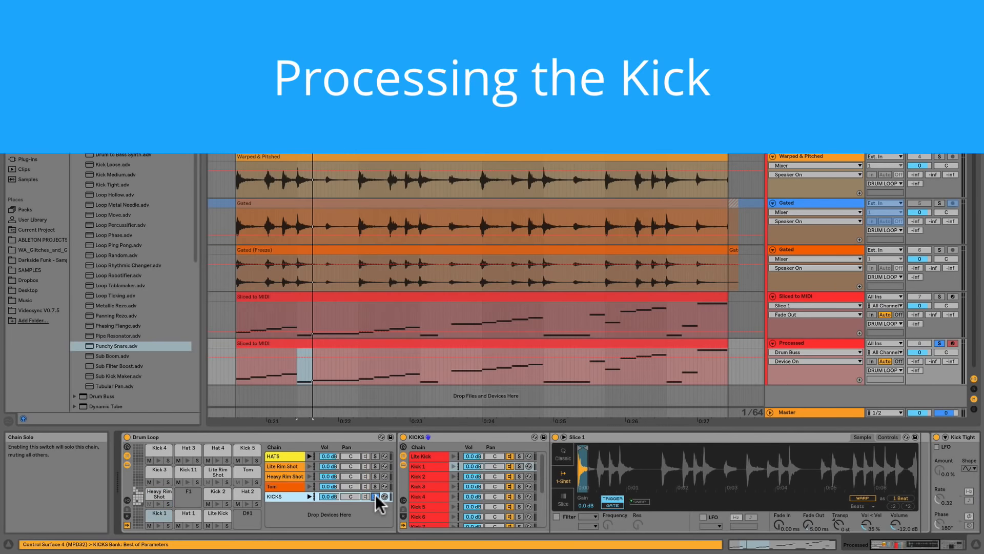
click(240, 366)
drag(241, 373, 251, 373)
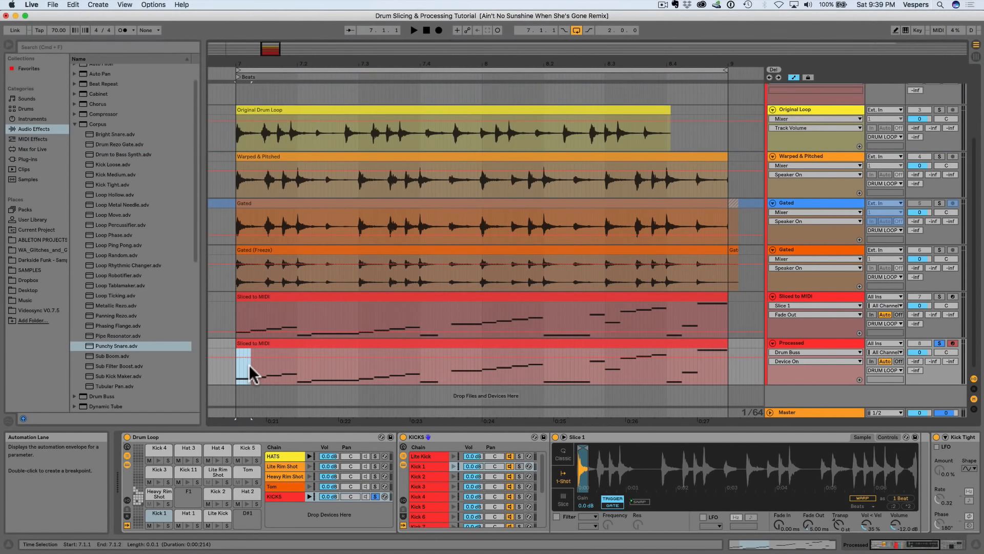
click(633, 481)
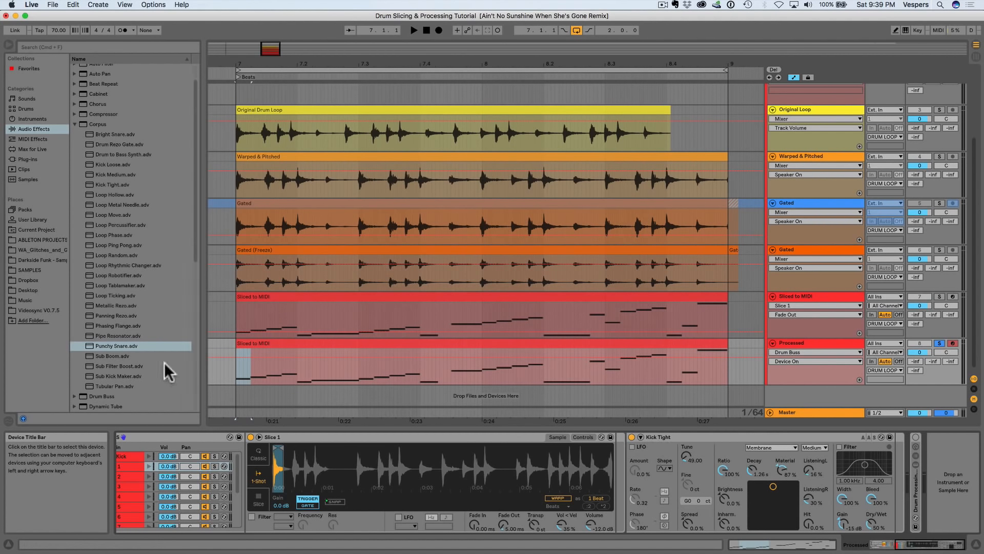
Insert Corpus's Kick Tight.adv preset beside the existing Kick Tight, check its Tune setting against it, and delete the added copy.
click(109, 185)
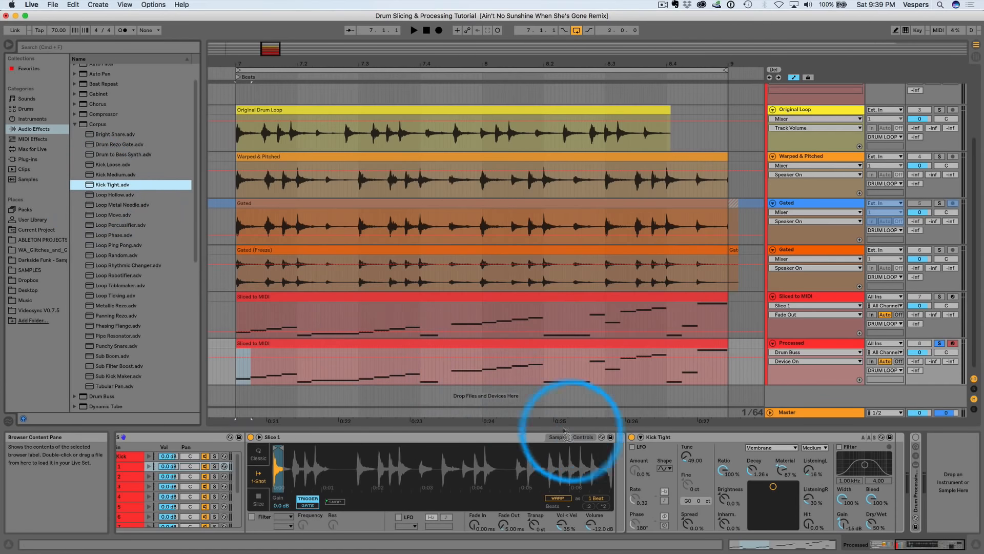
drag(565, 433, 629, 457)
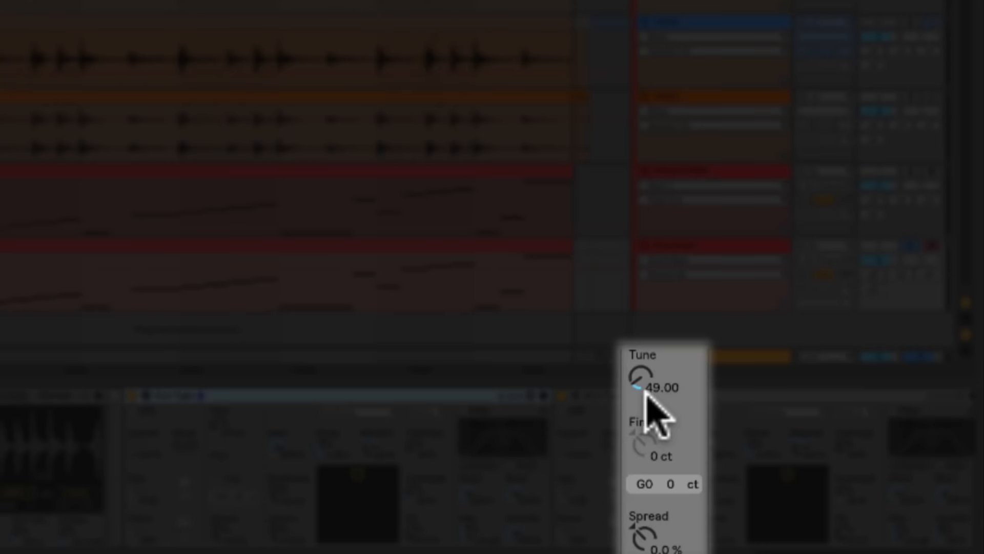
key(Delete)
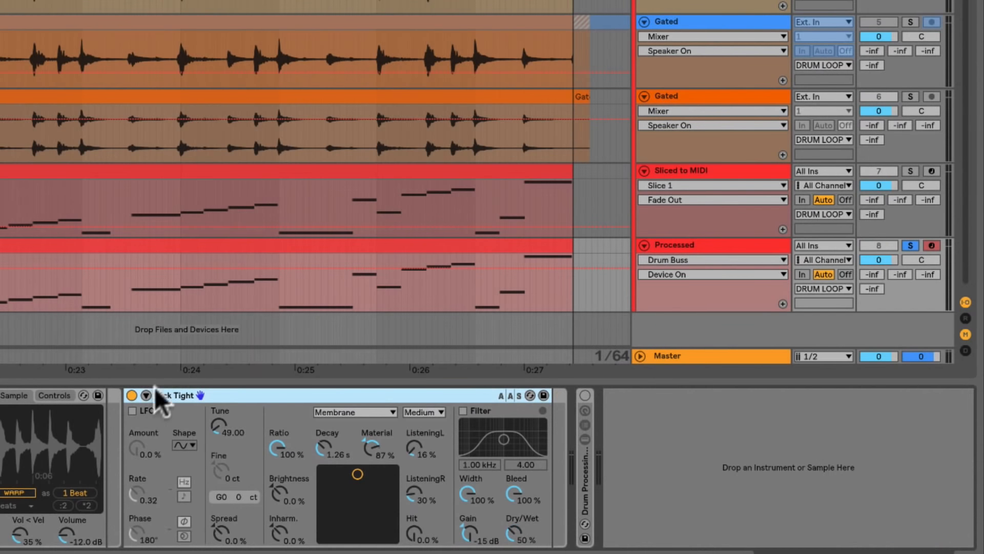
Compare the kick with Kick Tight off and on, and audition its Dry/Wet at 100 % before returning it to 50 %.
click(132, 395)
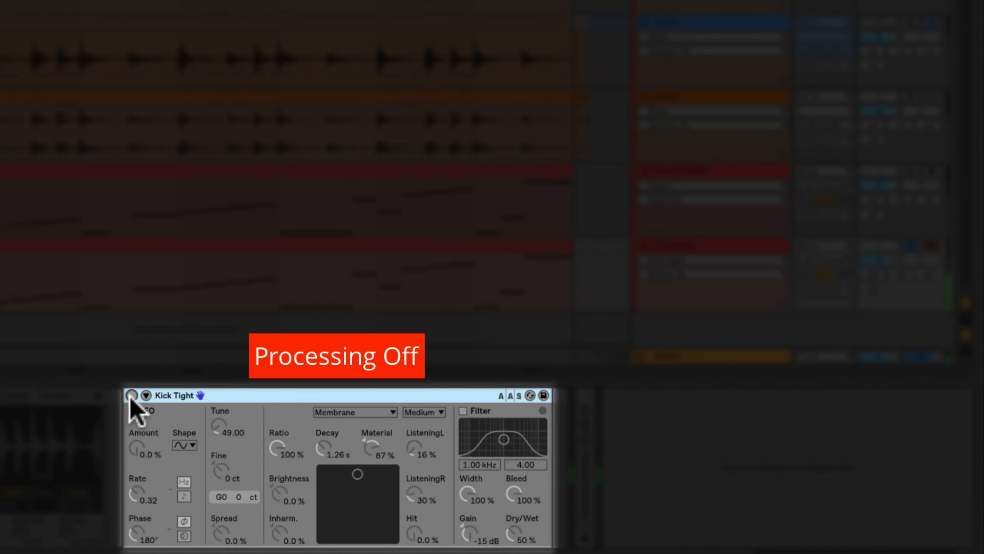
click(131, 395)
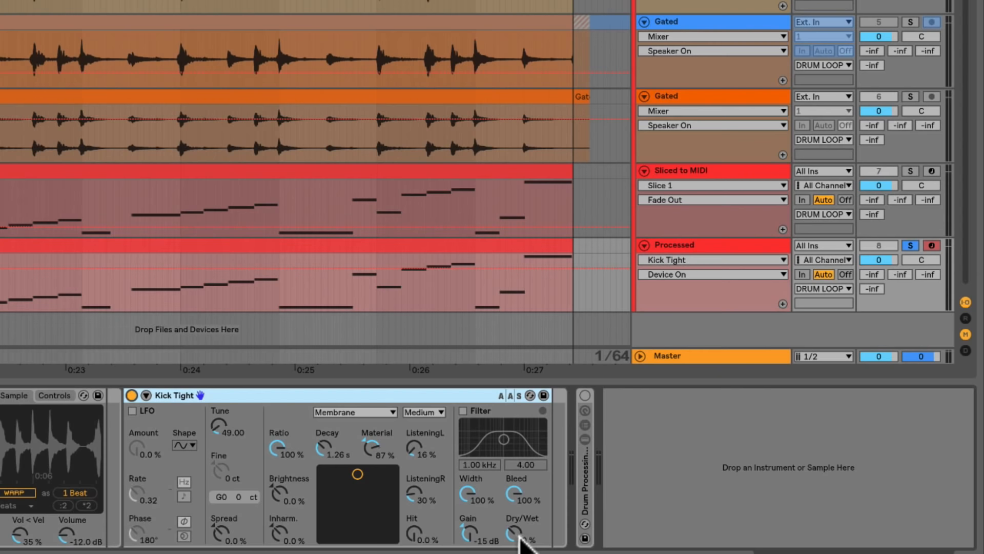
click(517, 535)
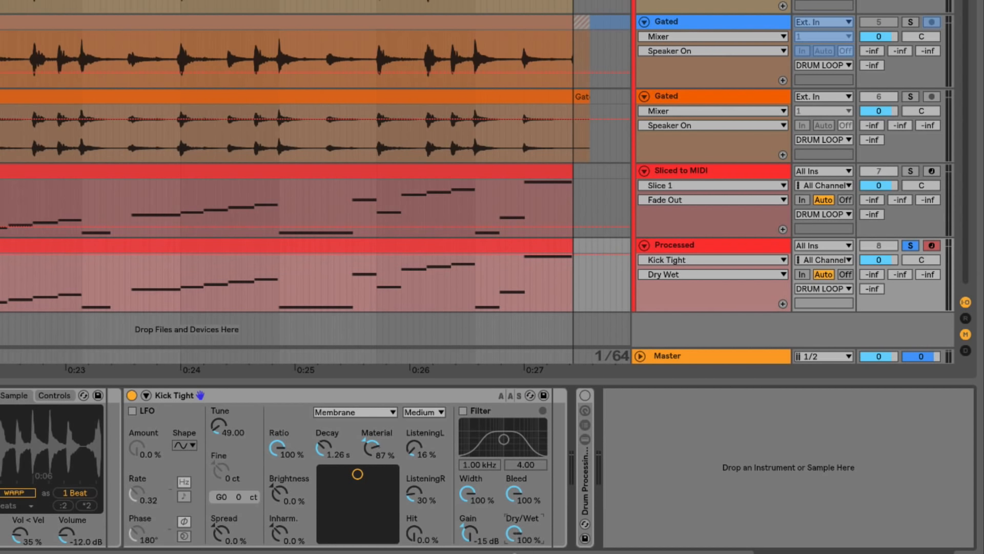
key(space)
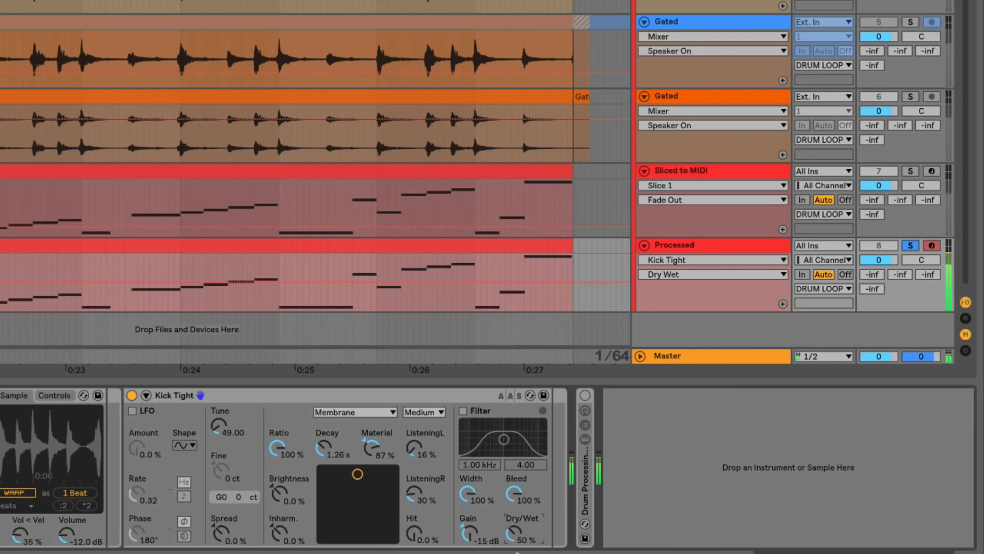
key(space)
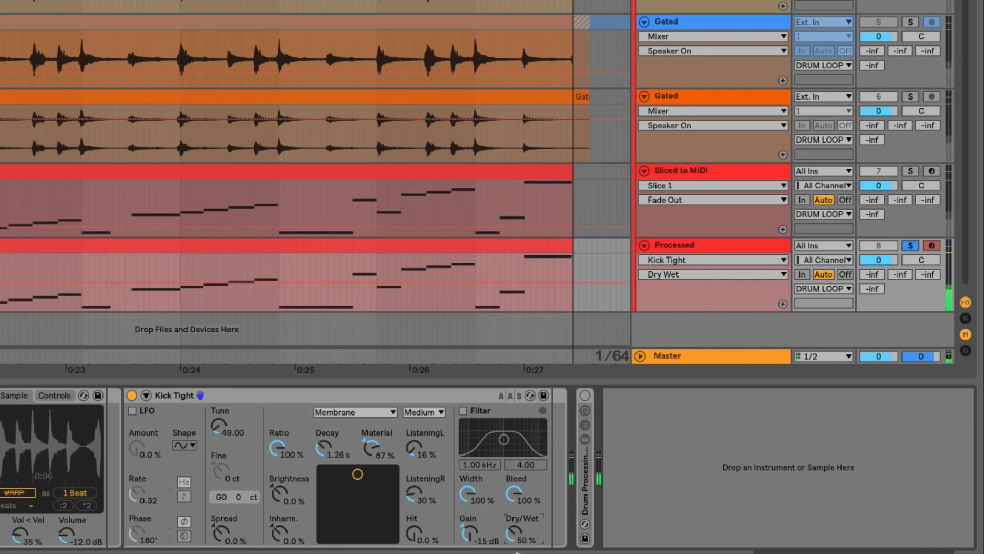
Unsolo the KICKS chain and unfold the Drum Processing Rack at the end of the Processed track's device chain.
scroll(186, 516, left, 10)
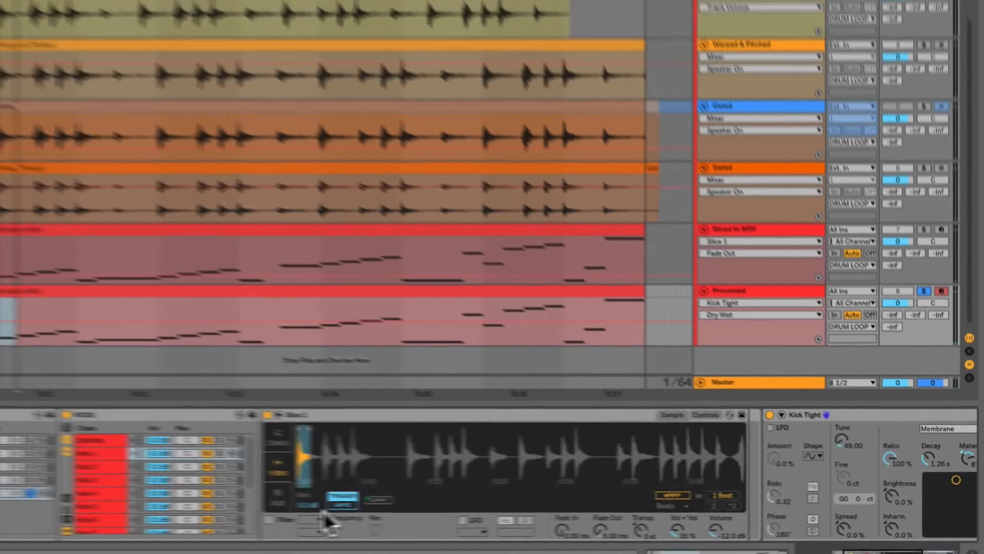
click(376, 496)
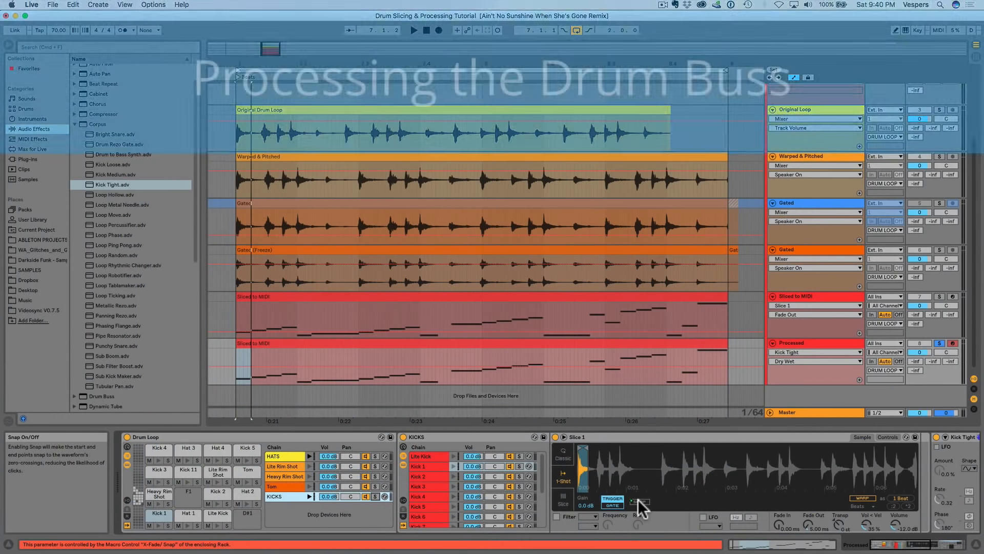
scroll(637, 502, right, 5)
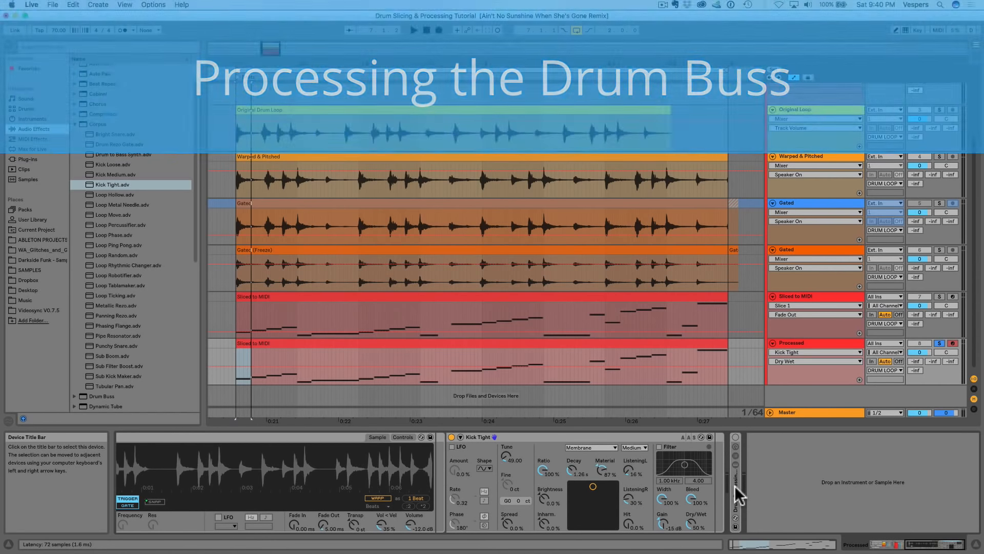
scroll(738, 497, right, 10)
scroll(690, 497, right, 10)
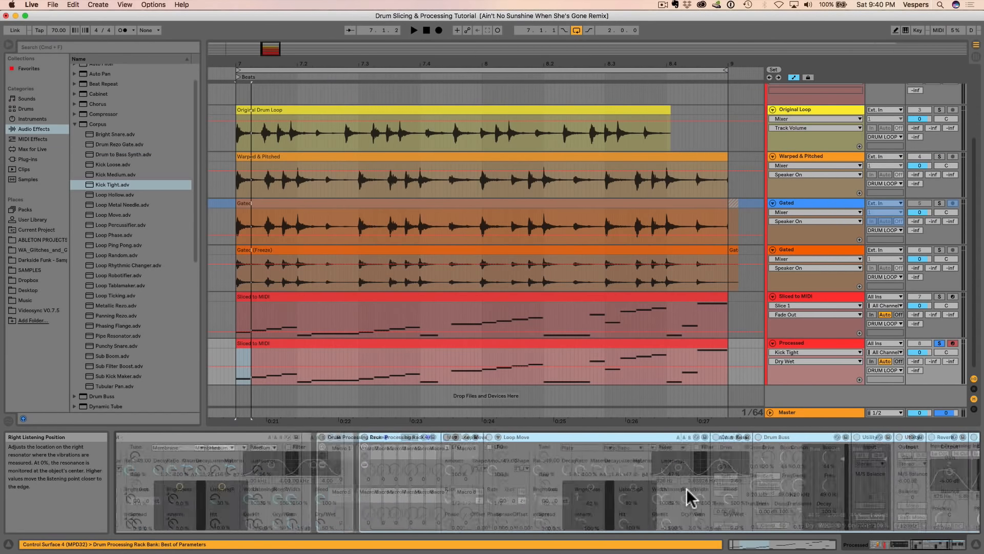
scroll(688, 496, left, 5)
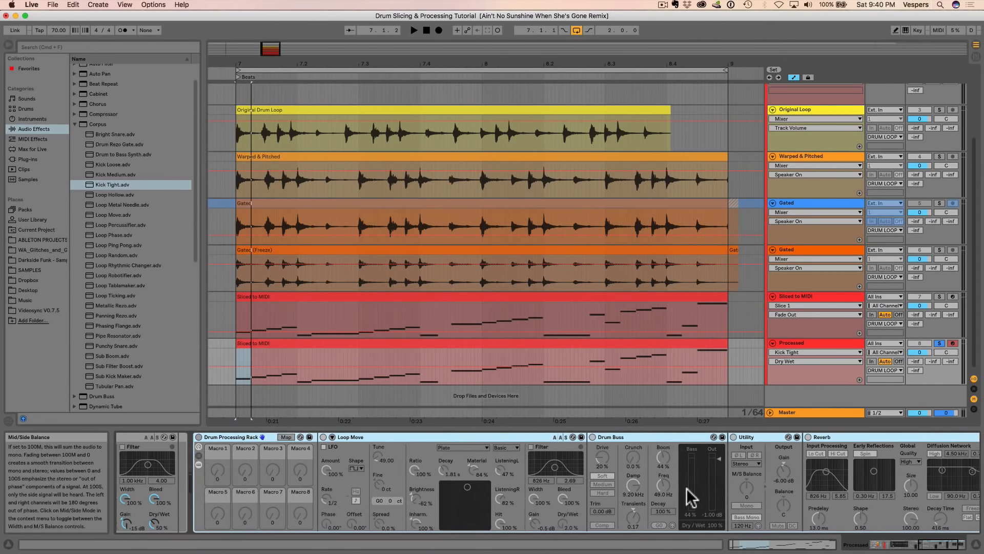
Activate the Drum Processing Rack and compare the full drum loop with the rack off and on.
click(209, 437)
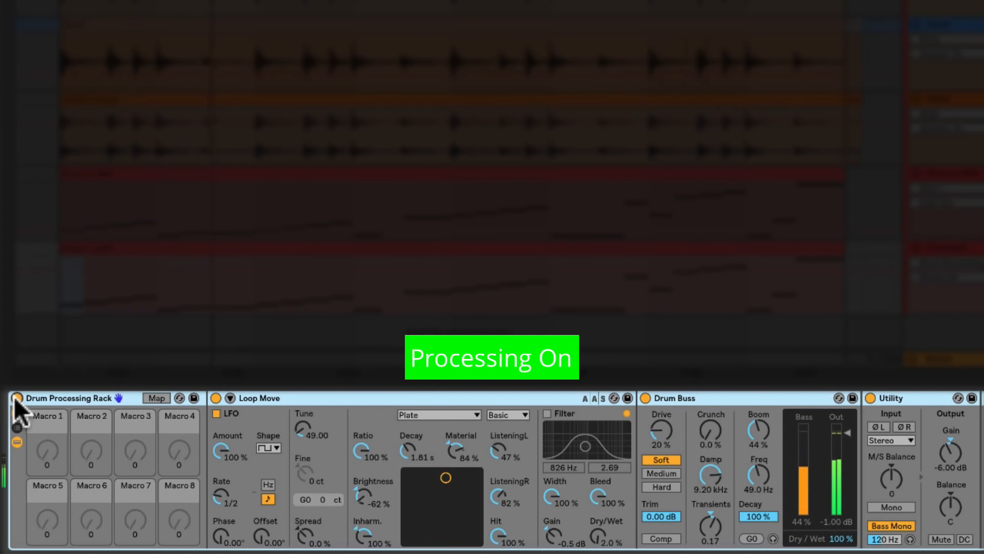
click(17, 397)
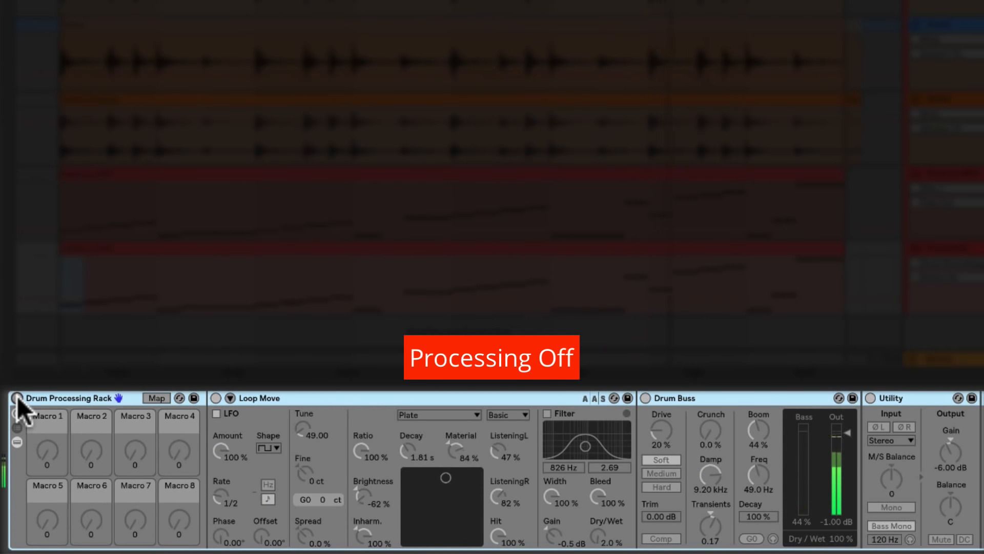
click(16, 397)
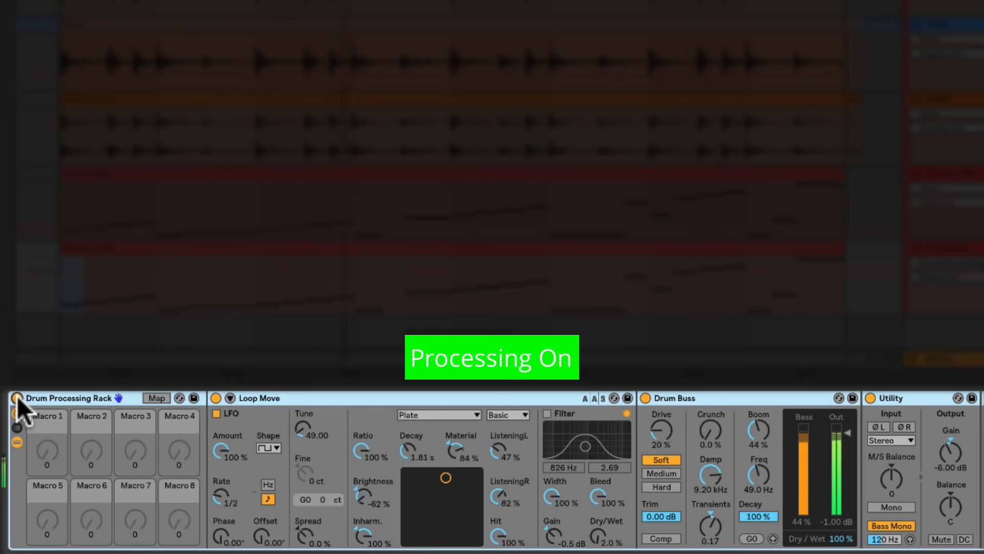
Select Loop Move, Drum Buss, Utility and Reverb together in the Drum Processing Rack and deactivate all four devices.
click(328, 395)
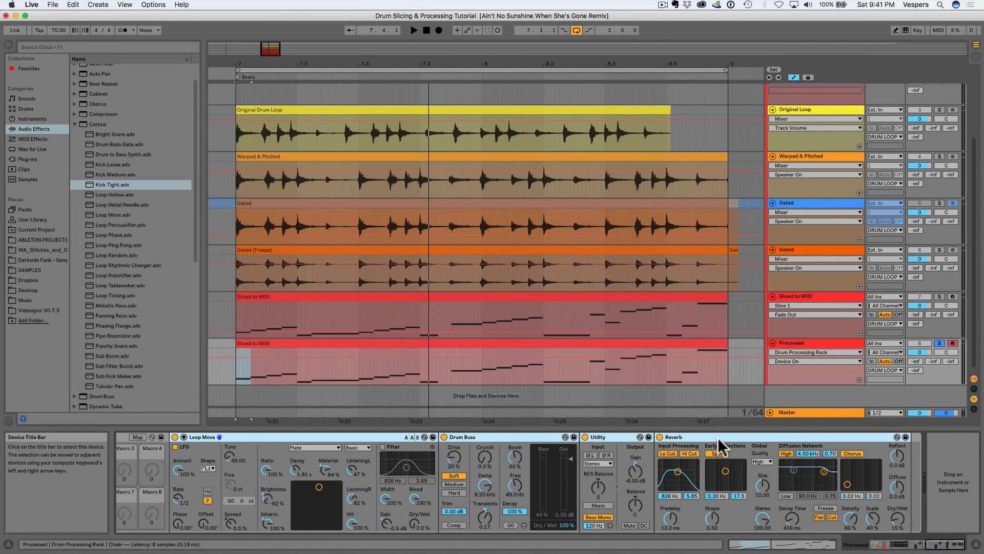
key(0)
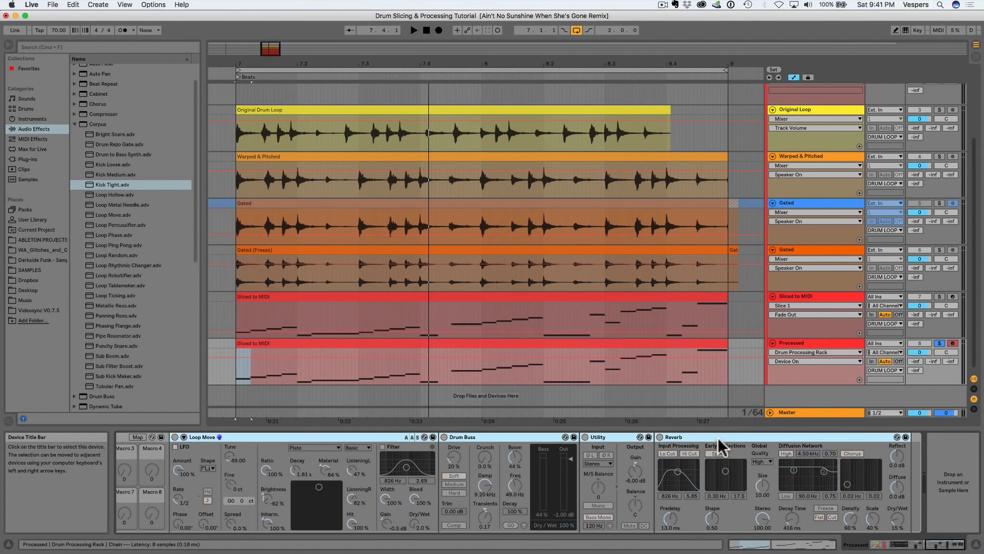
key(0)
key(0)
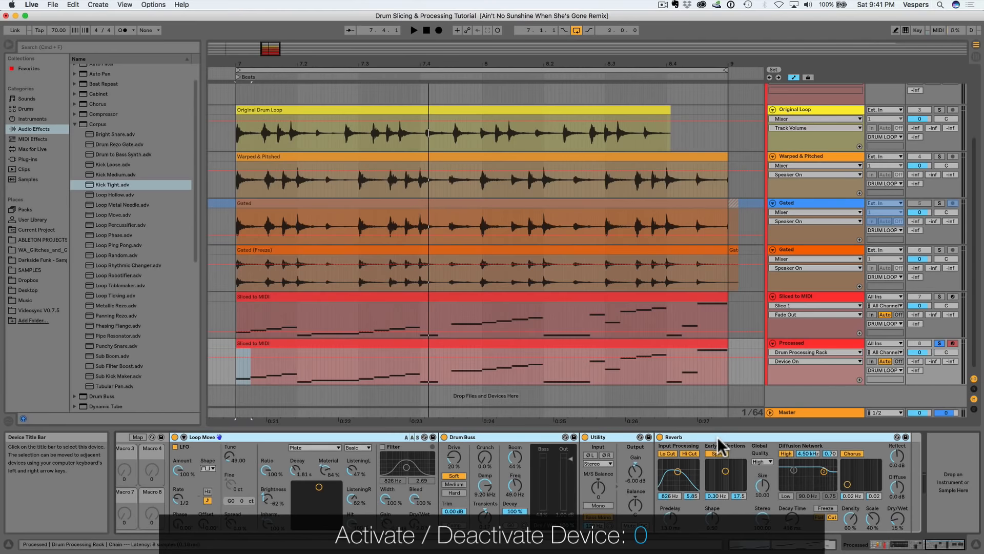
Reactivate only Loop Move in the Drum Processing Rack, play the loop, and compare the device off and on.
click(318, 436)
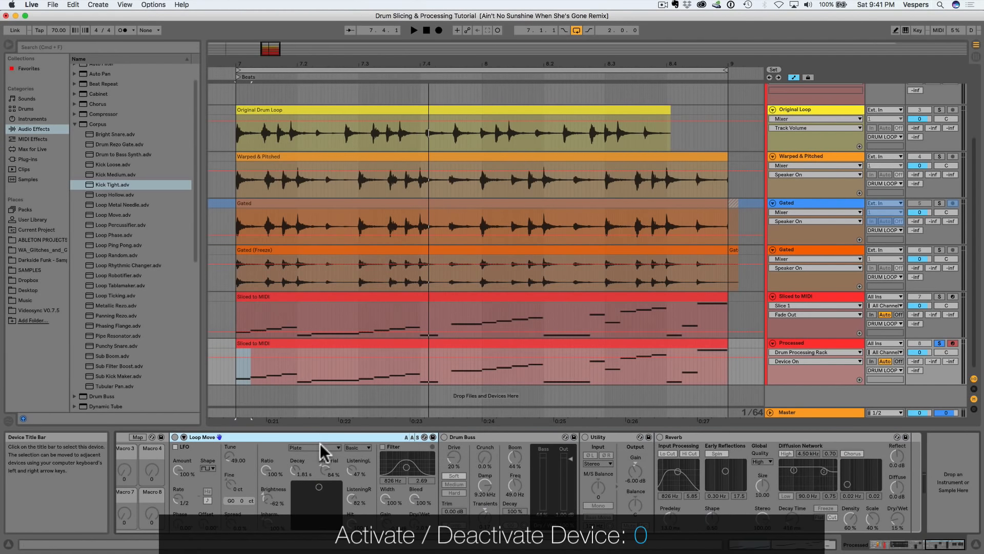
scroll(321, 447, left, 5)
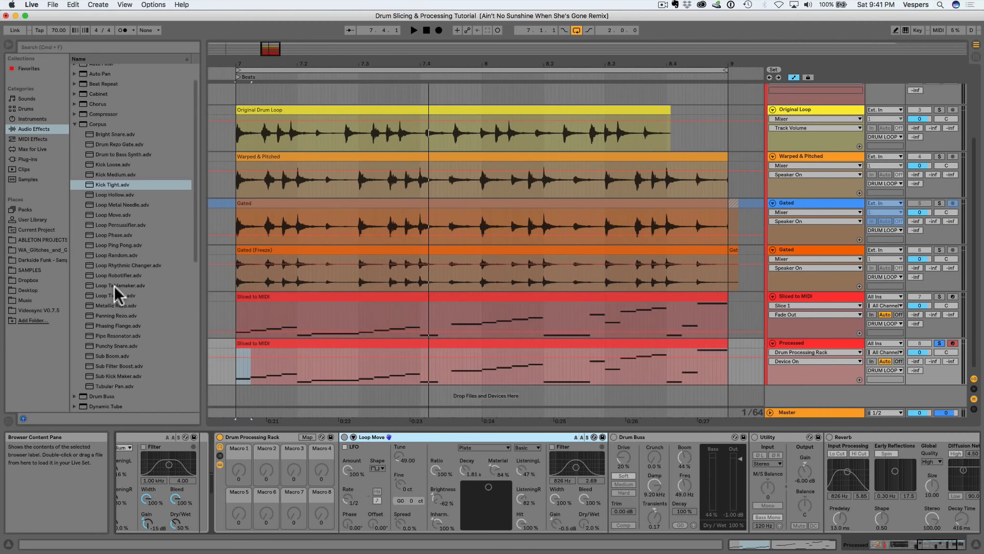
drag(110, 215, 342, 442)
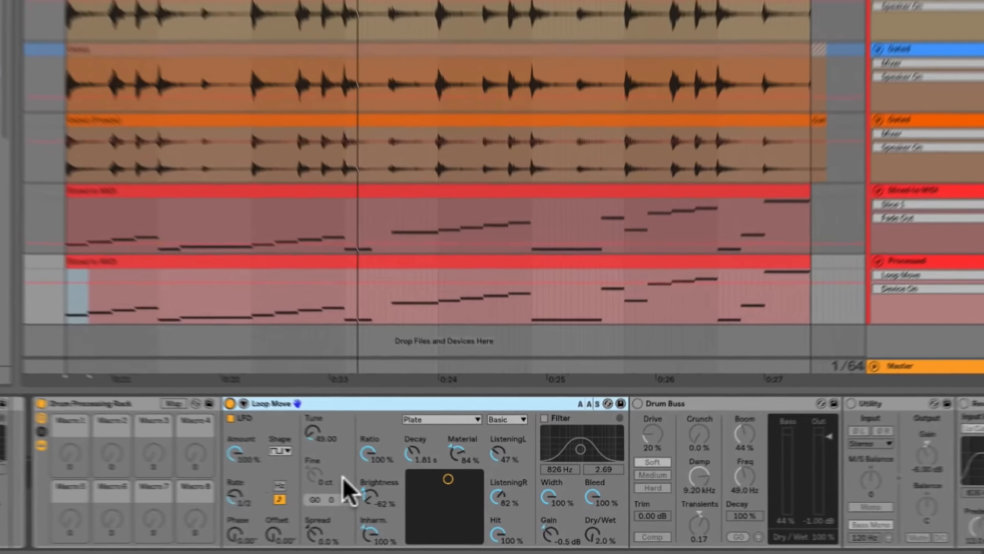
key(space)
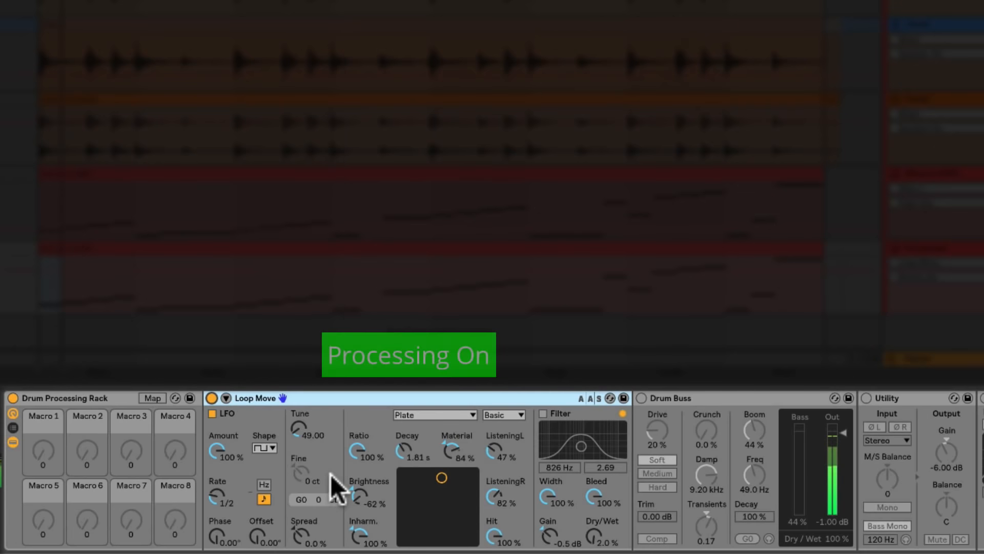
click(212, 398)
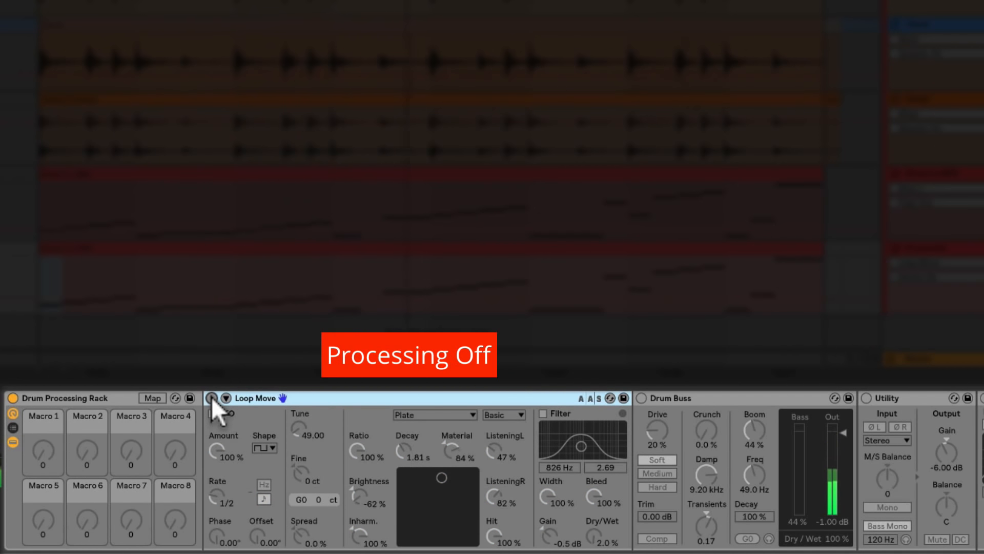
click(212, 397)
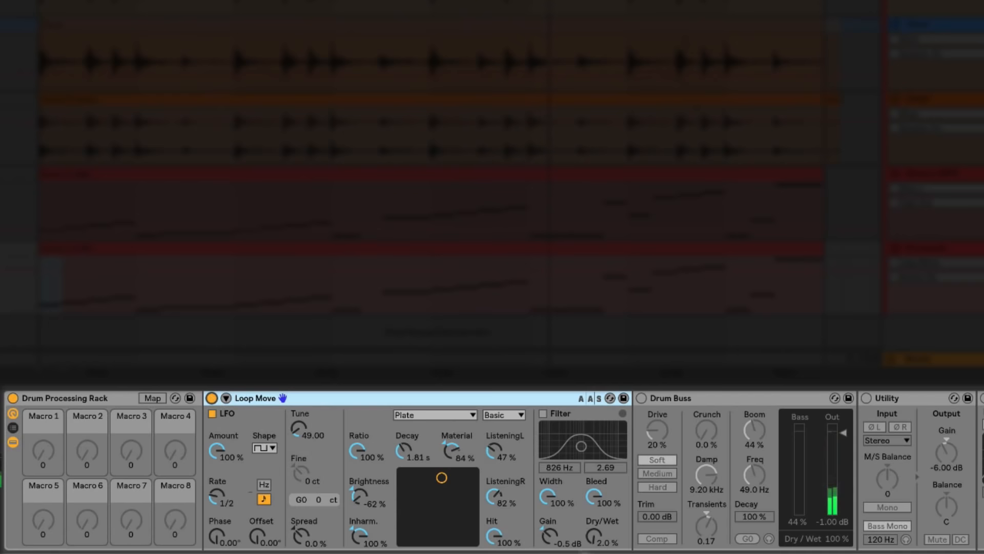
Audition Loop Move with Dry/Wet raised to 51 %, return it to 2.0 %, and compare the device off and on again.
drag(593, 538, 593, 522)
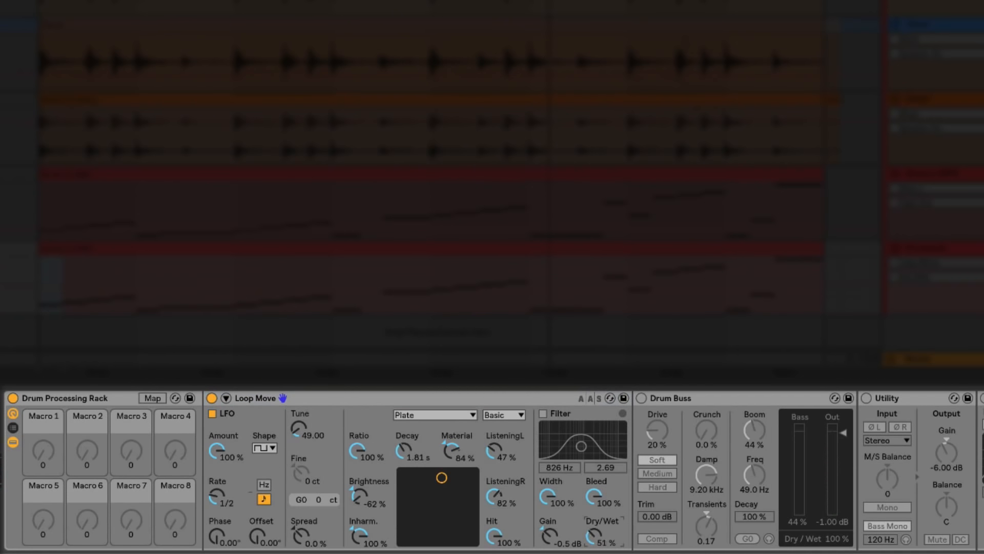
drag(594, 538, 593, 533)
drag(597, 540, 597, 552)
click(211, 397)
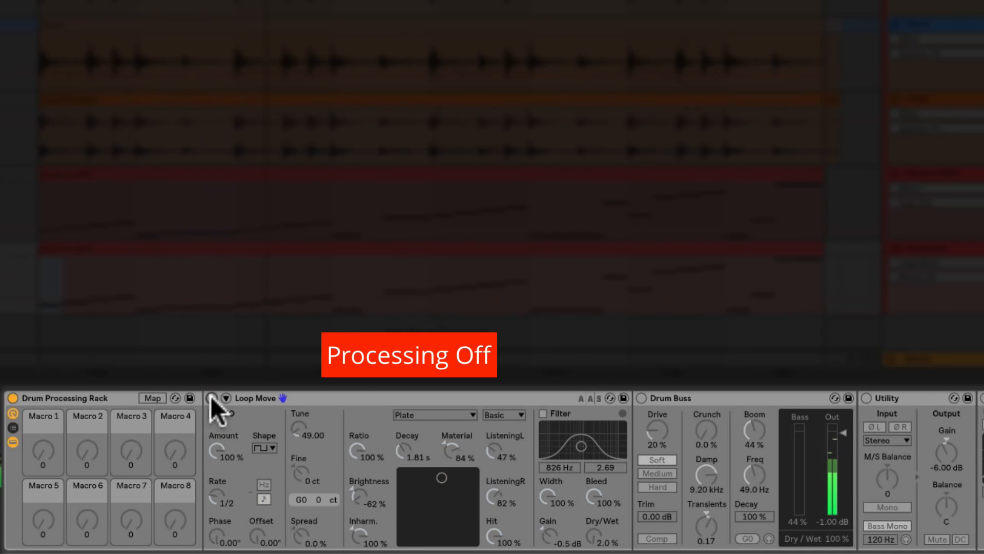
click(211, 398)
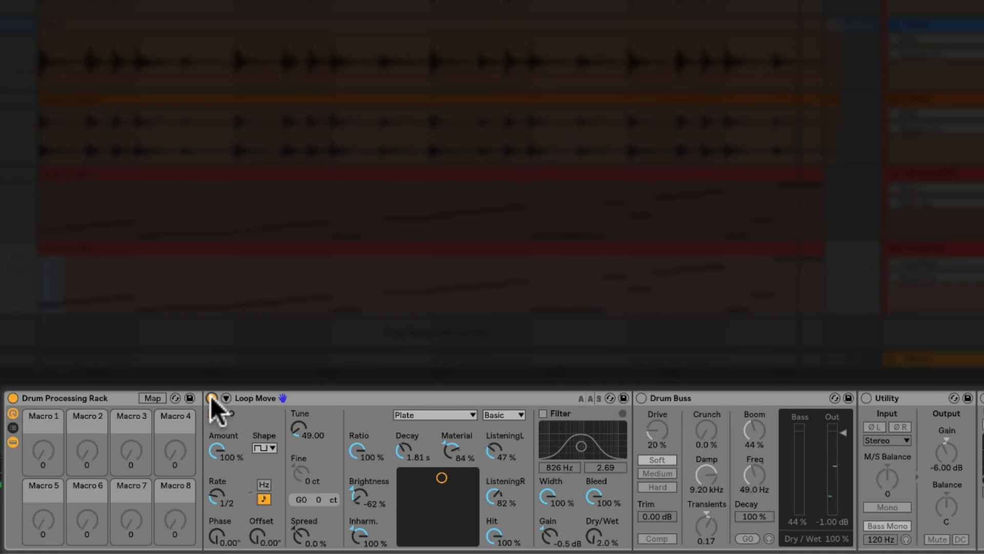
Activate Drum Buss in the Drum Processing Rack and compare the loop with it off and on, leaving it on.
scroll(268, 472, right, 5)
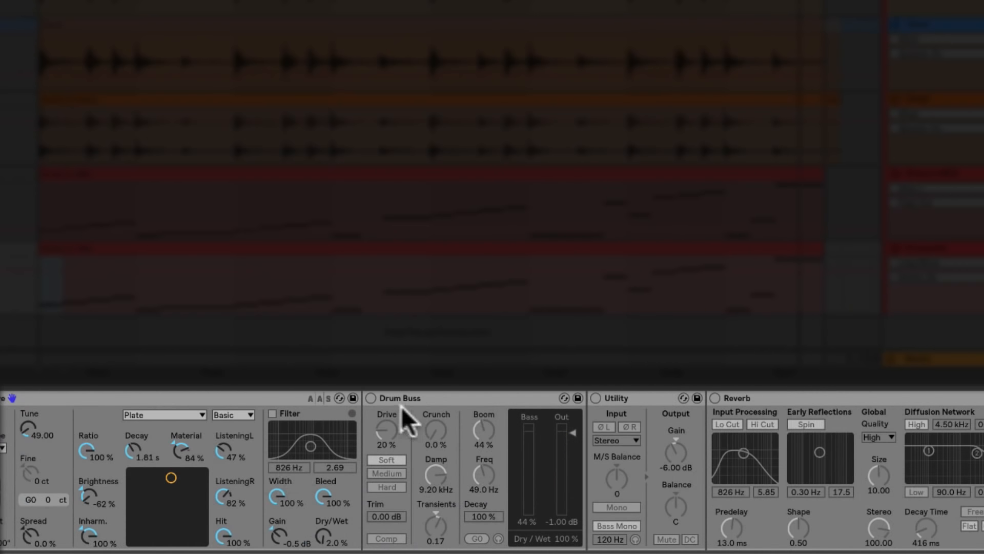
click(370, 397)
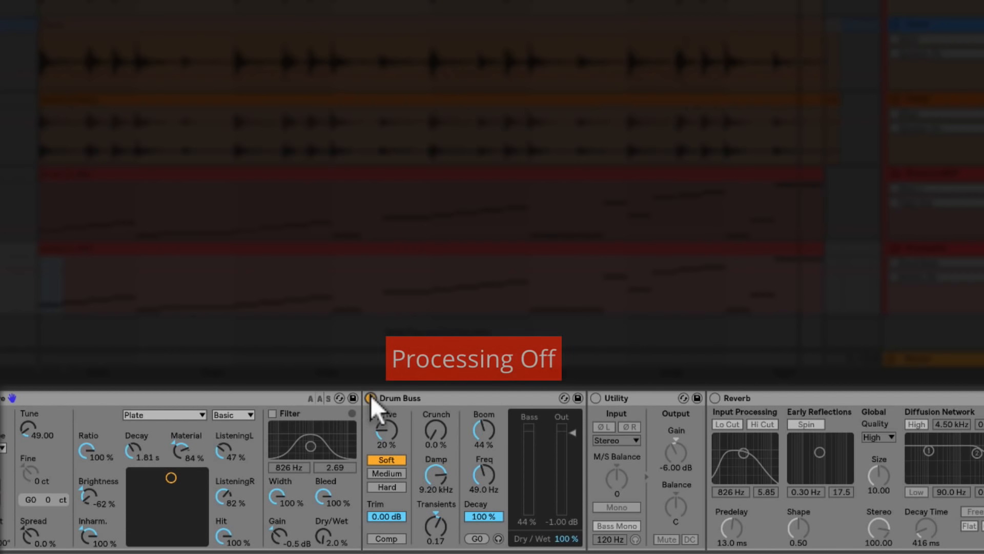
click(371, 398)
click(370, 397)
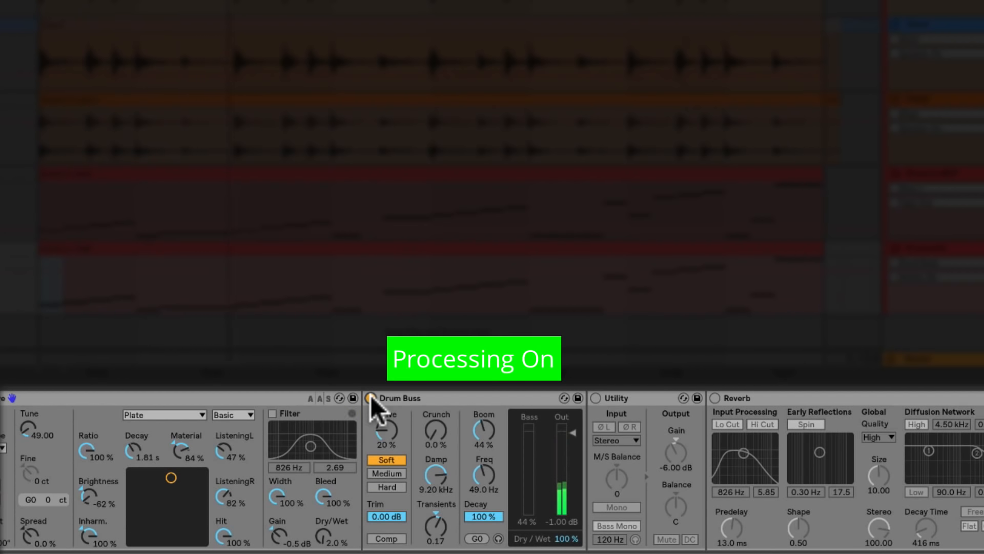